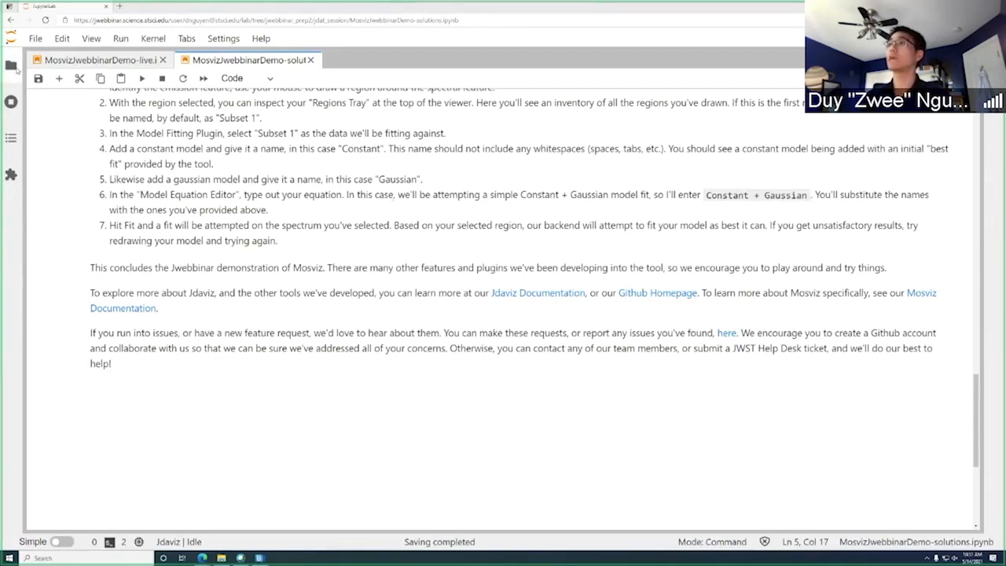
Enter the line "from jdaviz import MosViz" in the empty code cell under Starting Mosviz of the live demo notebook
click(11, 65)
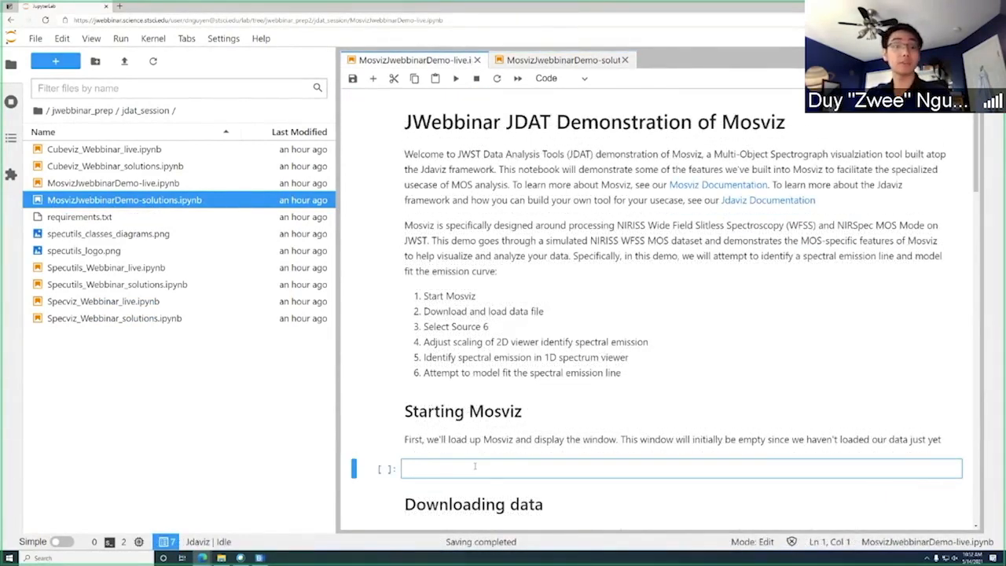
text(from )
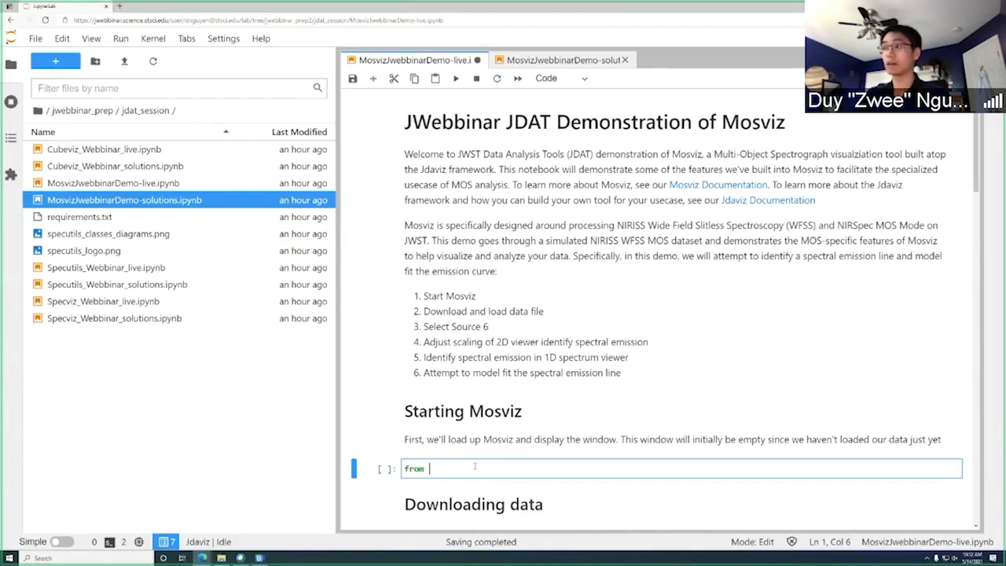
text(jdavi)
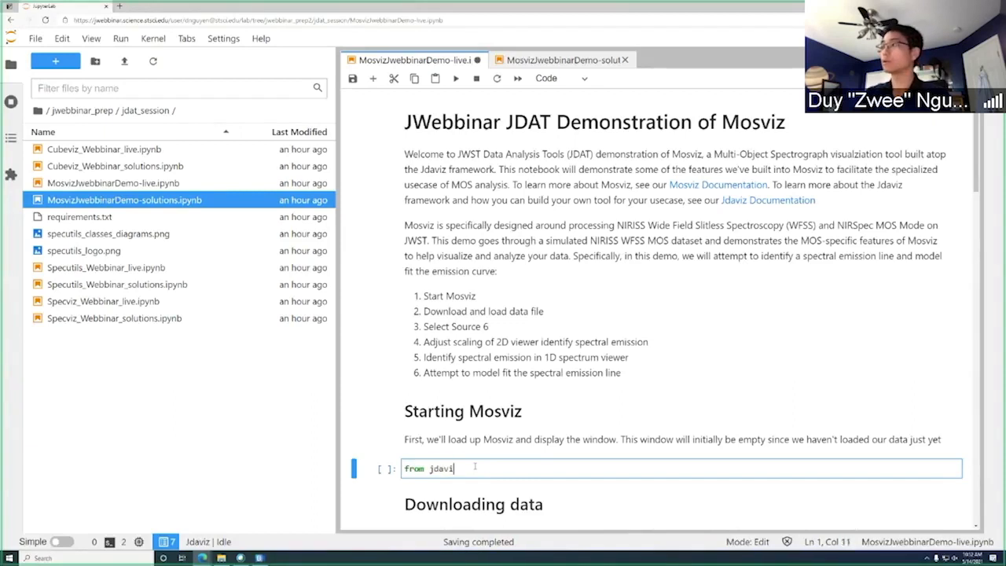
text(z import MosViz)
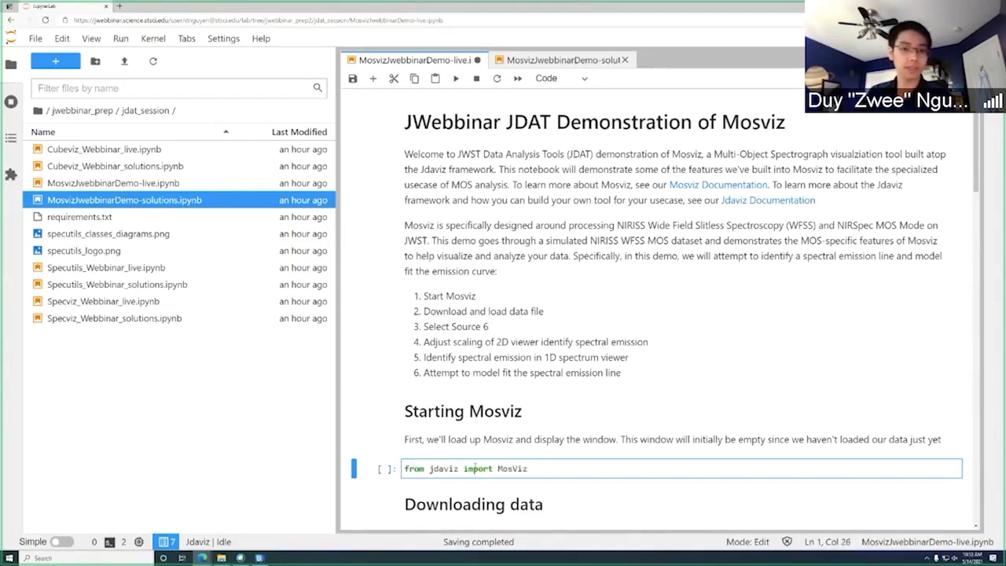
key(Return)
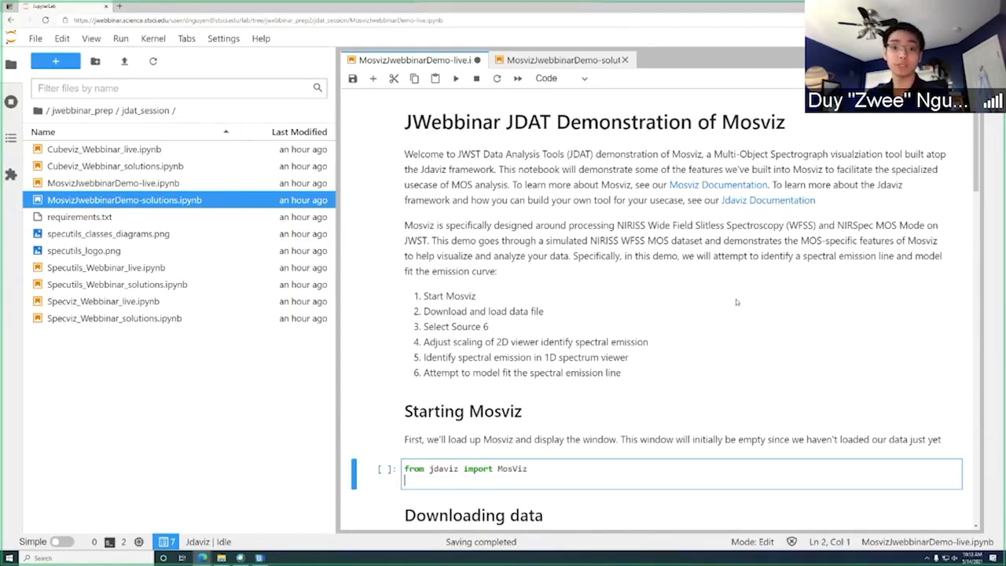
Add "mosviz = MosViz()" and "mosviz.app" to the cell and run it to display the Mosviz application
text(mosviz)
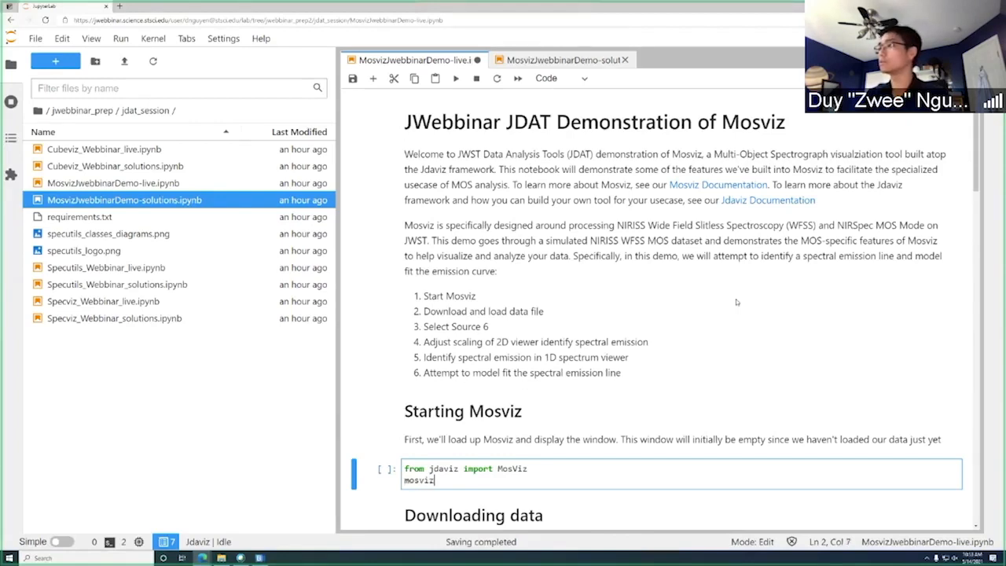
text( = MosViz())
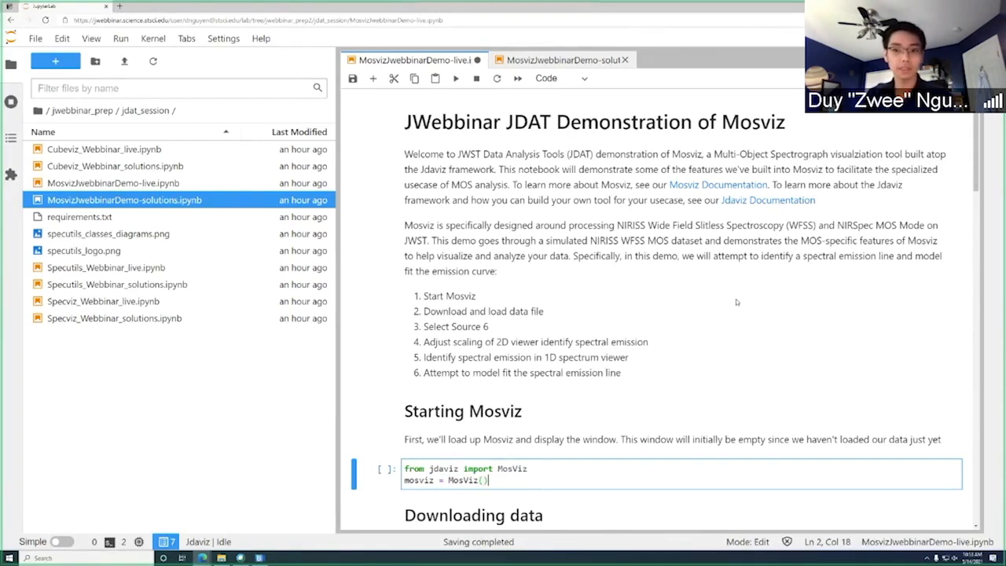
key(Return)
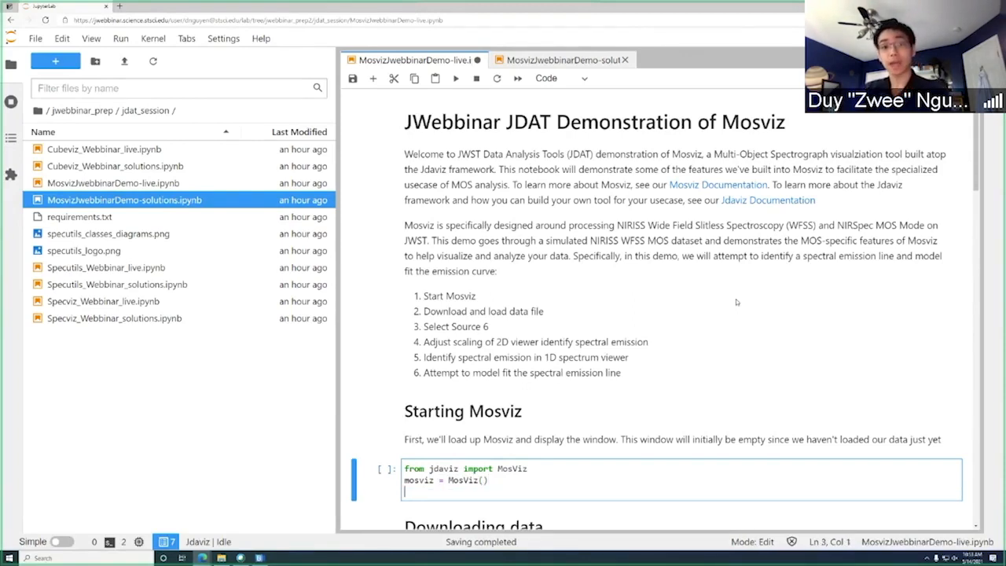
text(m)
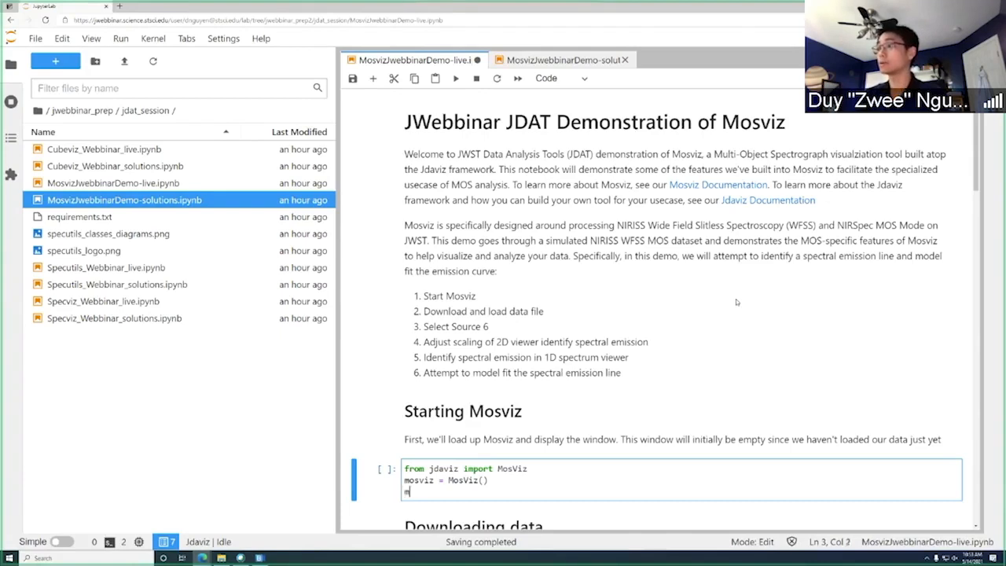
text(osviz.app)
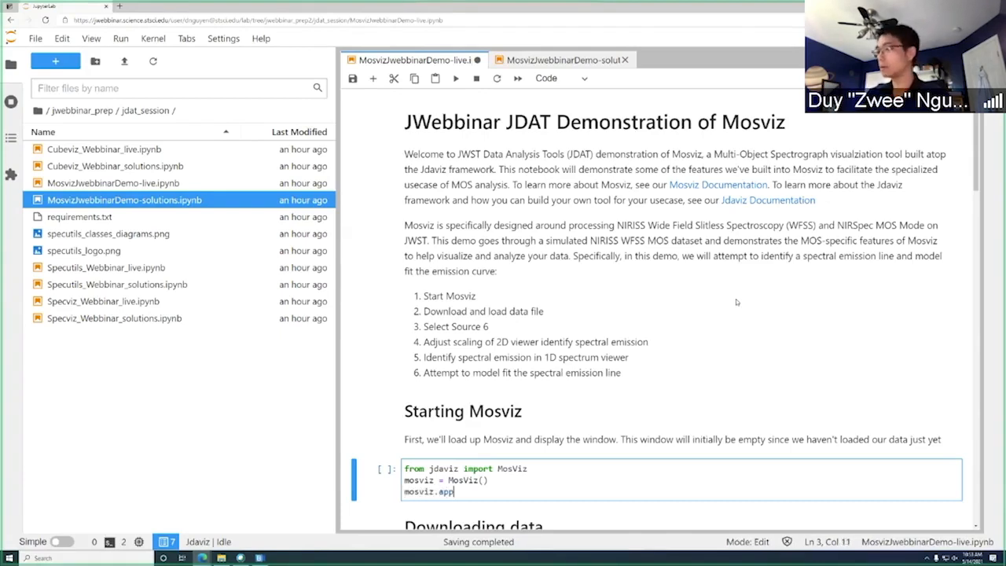
key(shift+Return)
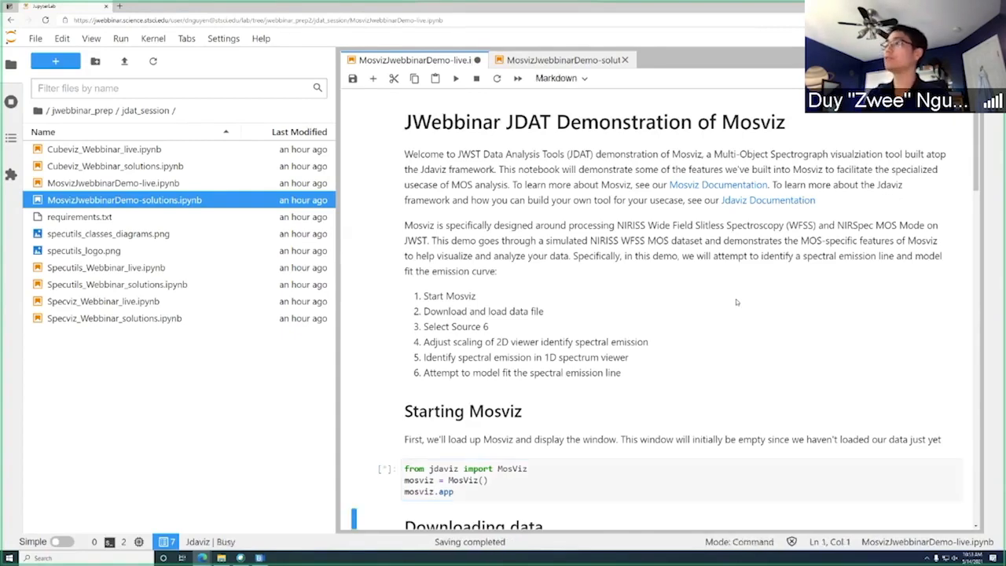
Hide the file browser to widen the notebook around the Mosviz application output
scroll(749, 311, down, 2)
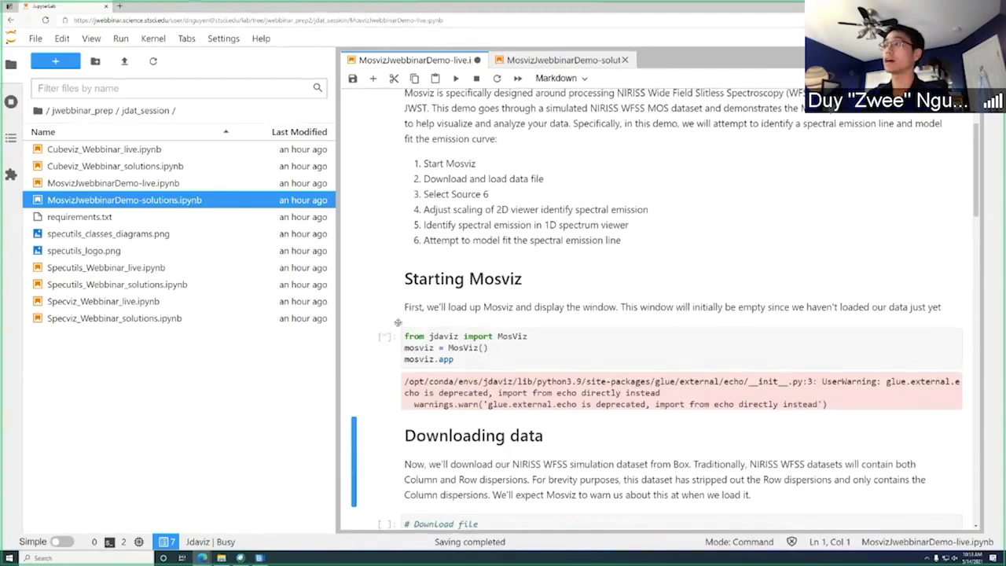
scroll(381, 346, down, 3)
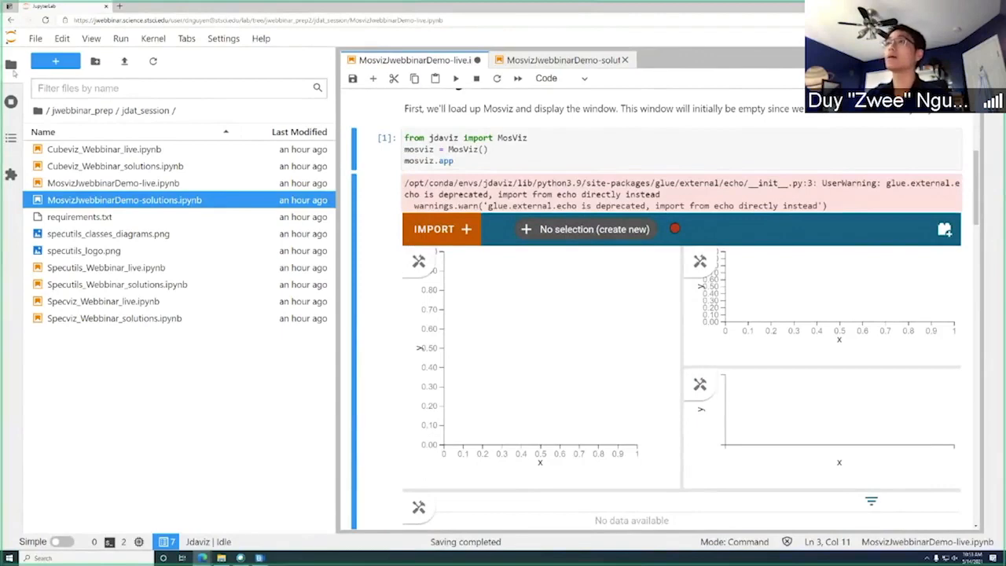
click(13, 68)
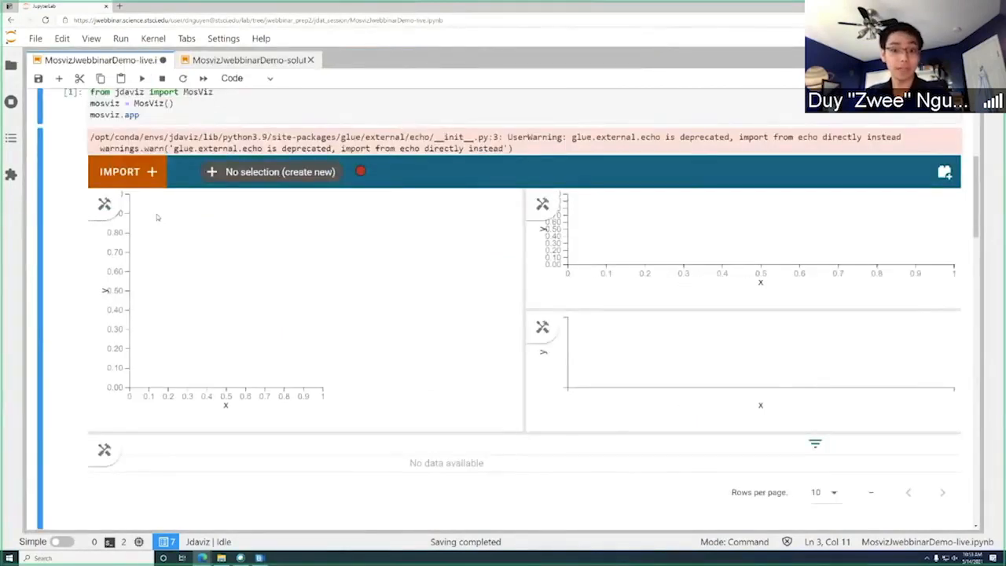
scroll(55, 309, down, 1)
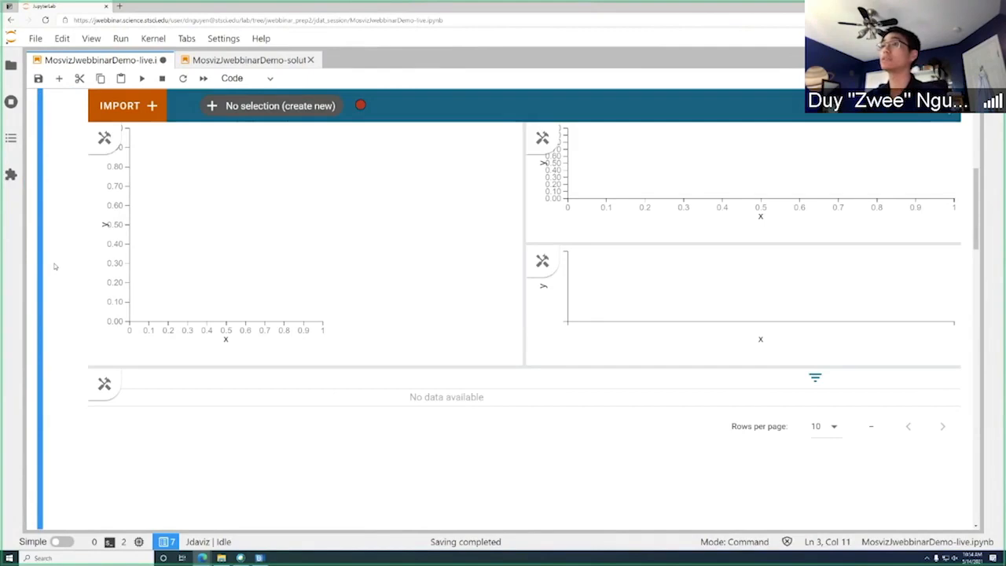
Run the Downloading data cell to fetch the NIRISS archive and unzip it into a temporary folder
scroll(54, 266, down, 4)
scroll(54, 267, down, 4)
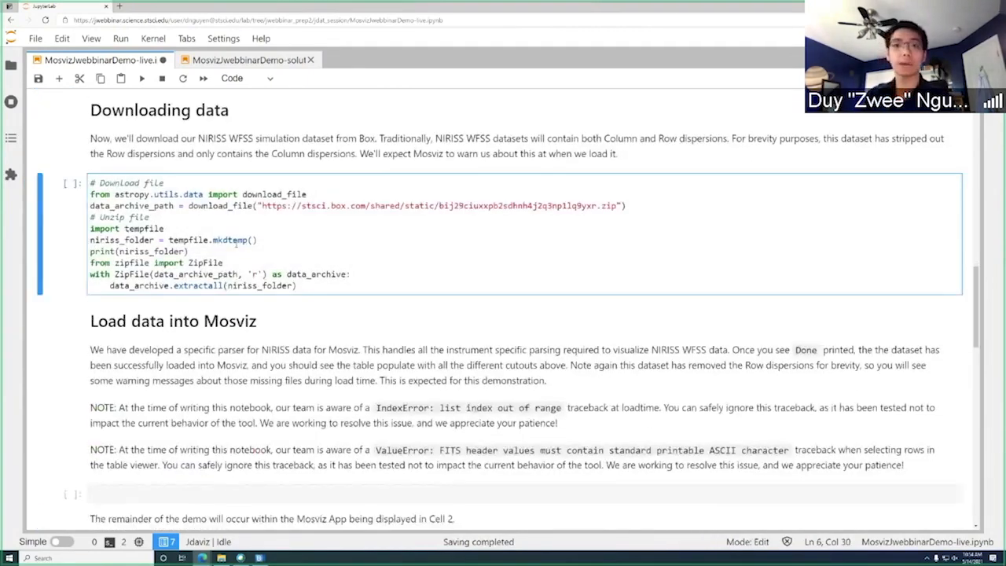
click(235, 241)
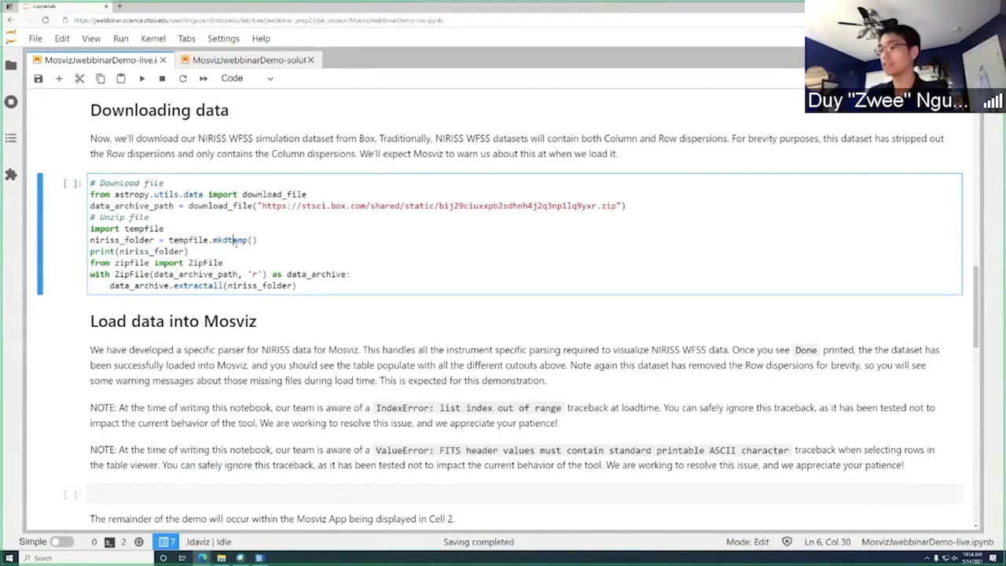
key(shift+Return)
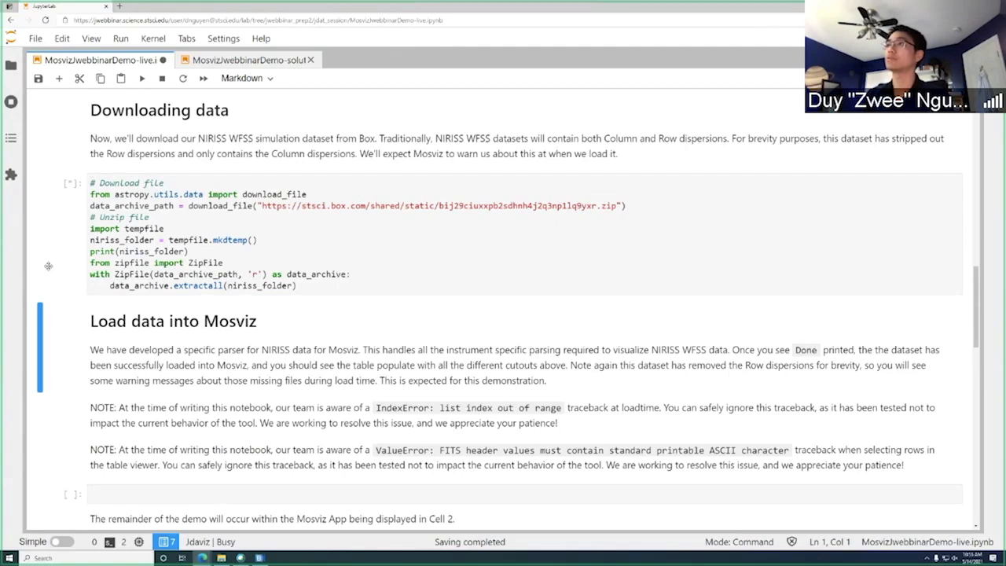
scroll(48, 266, up, 10)
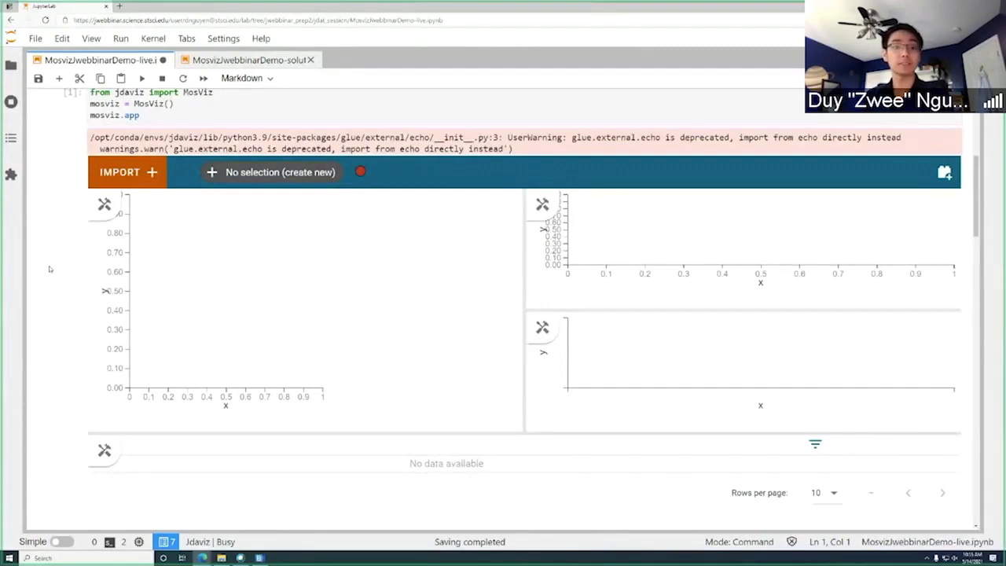
scroll(48, 269, down, 1)
click(276, 195)
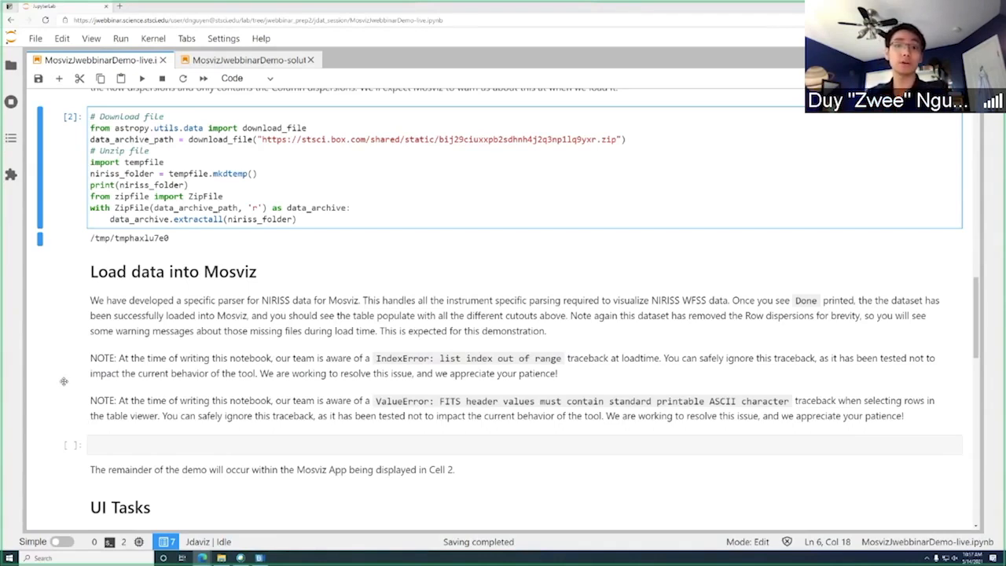
Enter "mosviz.load_niriss_data(niriss_folder)" in the empty cell under Load data into Mosviz and run it
click(168, 442)
text(mosvi)
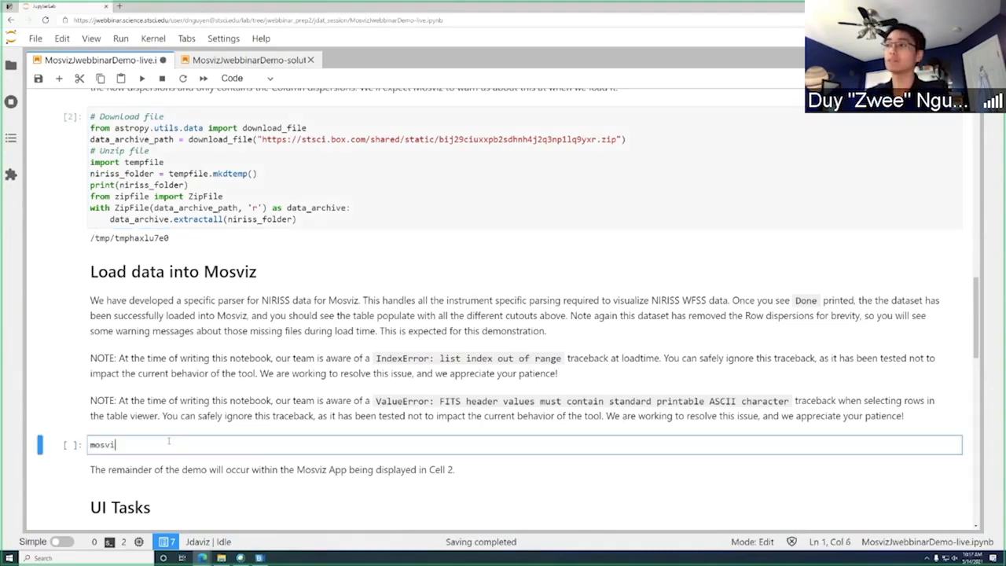
text(z.load_nir)
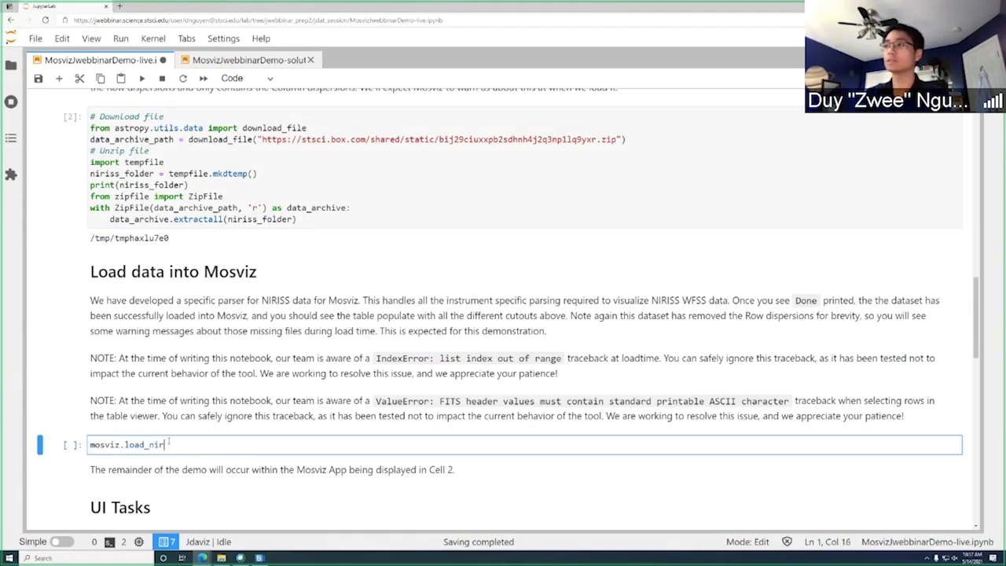
text(iss_data)
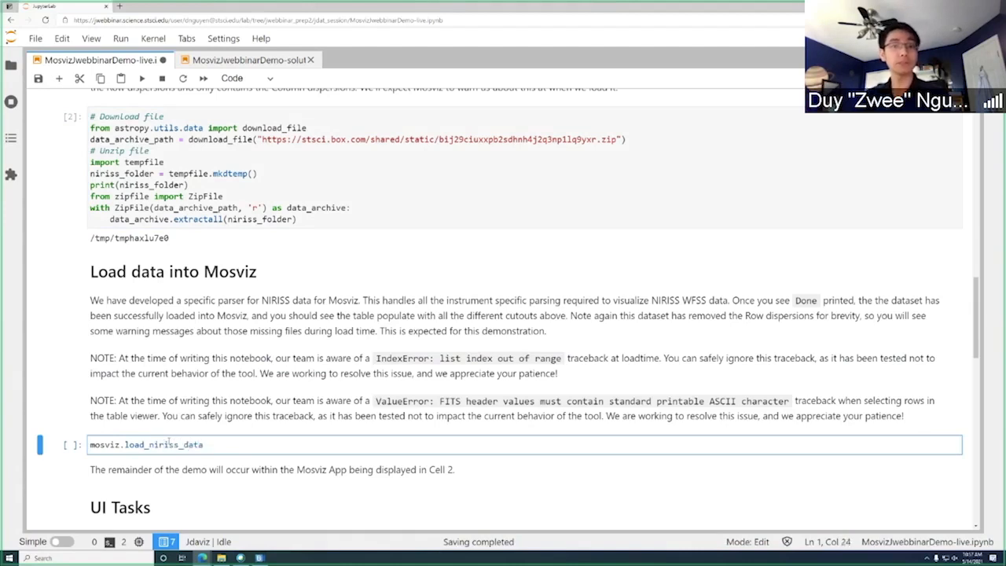
text((niriss_)
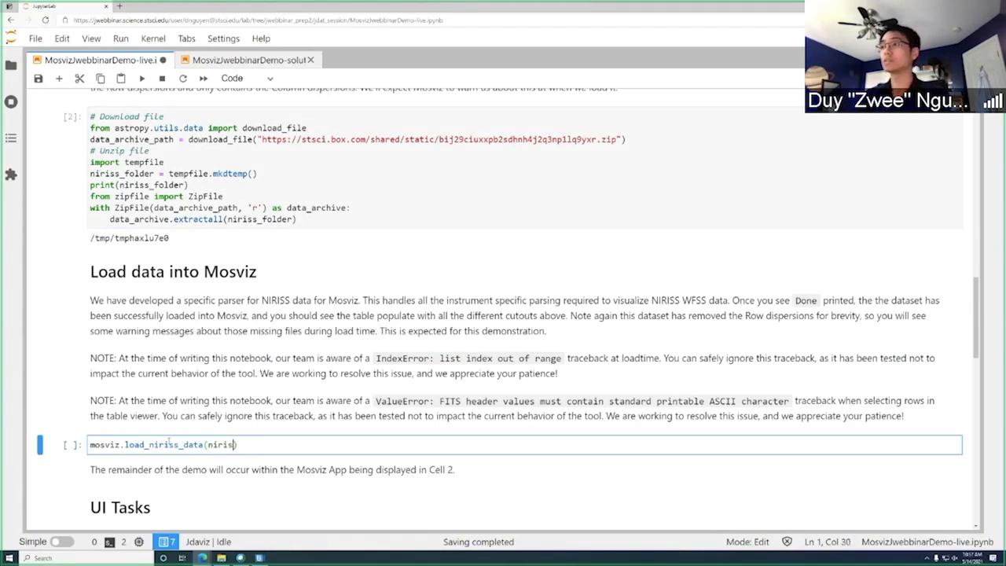
text(folder))
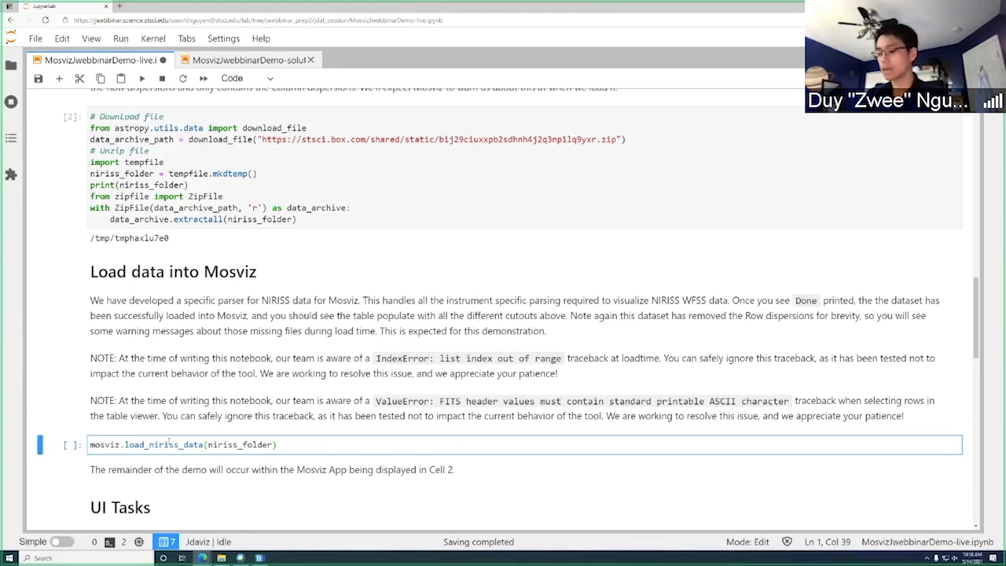
key(shift+Return)
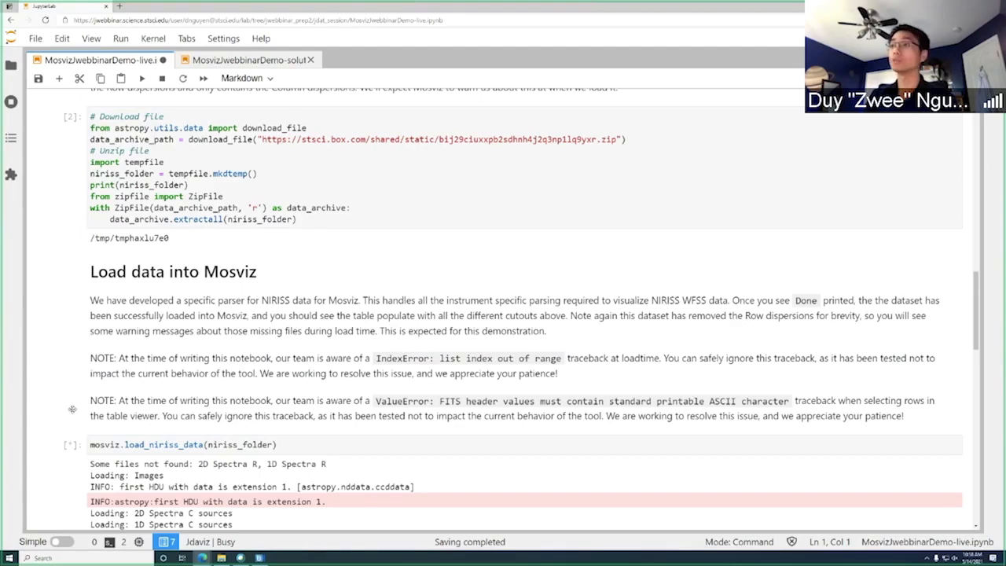
Examine the source table in the Mosviz application and the printed output of the data loading cell
scroll(59, 401, up, 15)
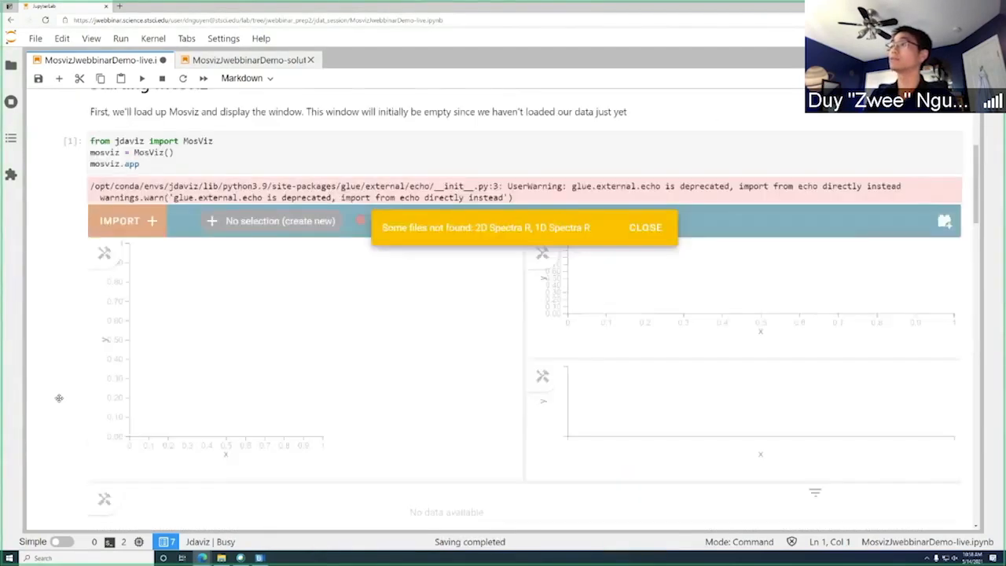
scroll(58, 398, up, 1)
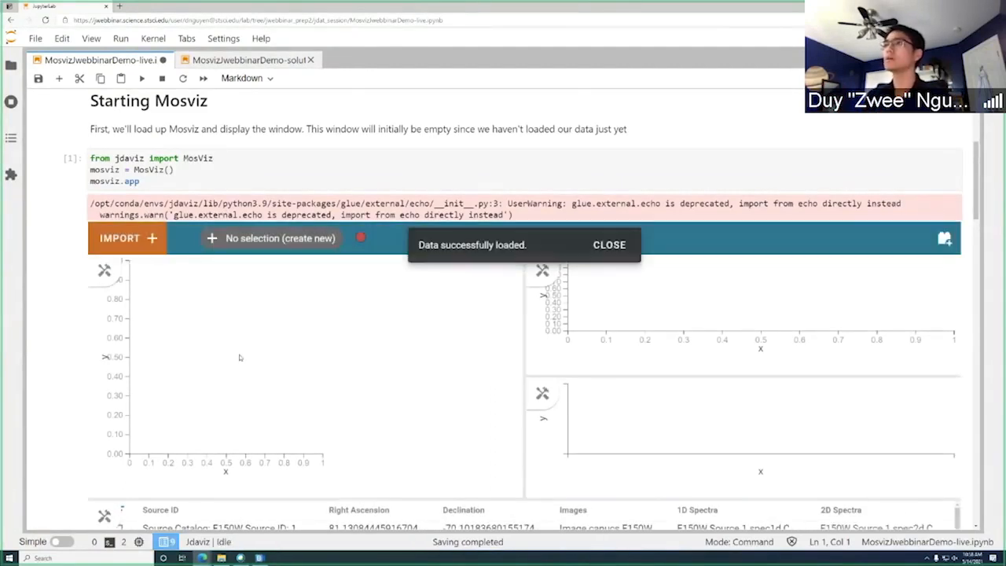
click(267, 339)
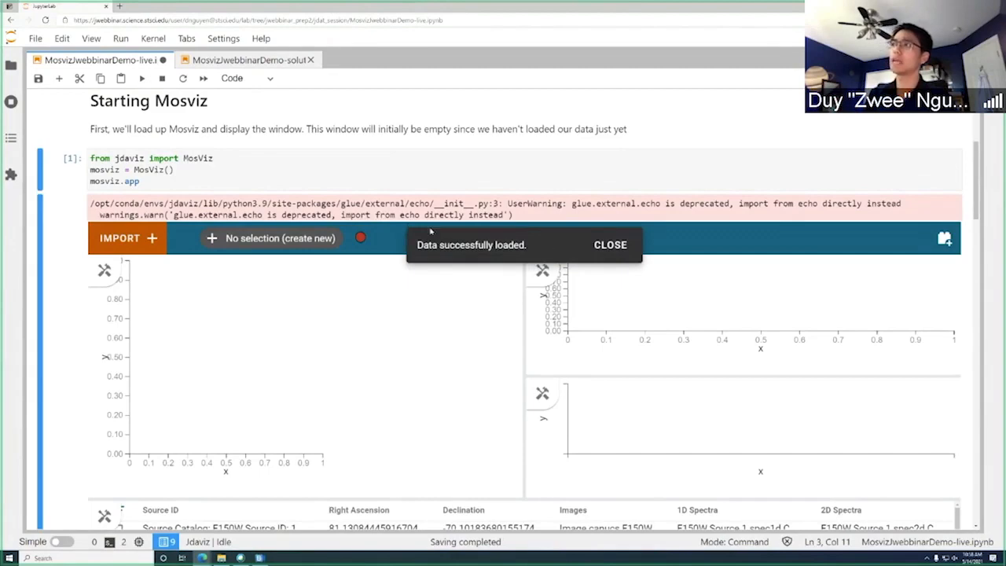
scroll(440, 279, down, 2)
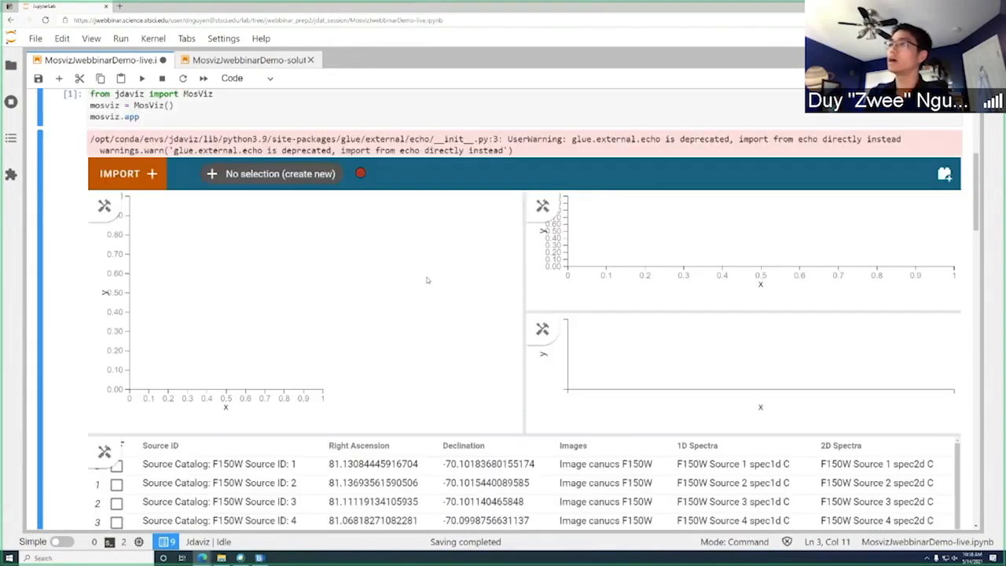
scroll(332, 338, down, 1)
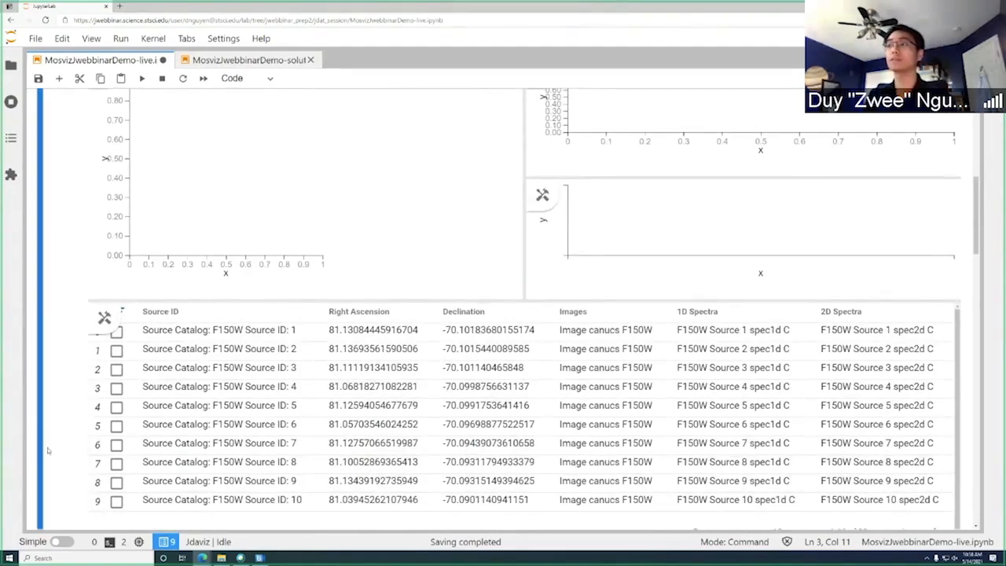
scroll(51, 450, down, 1)
scroll(51, 450, down, 11)
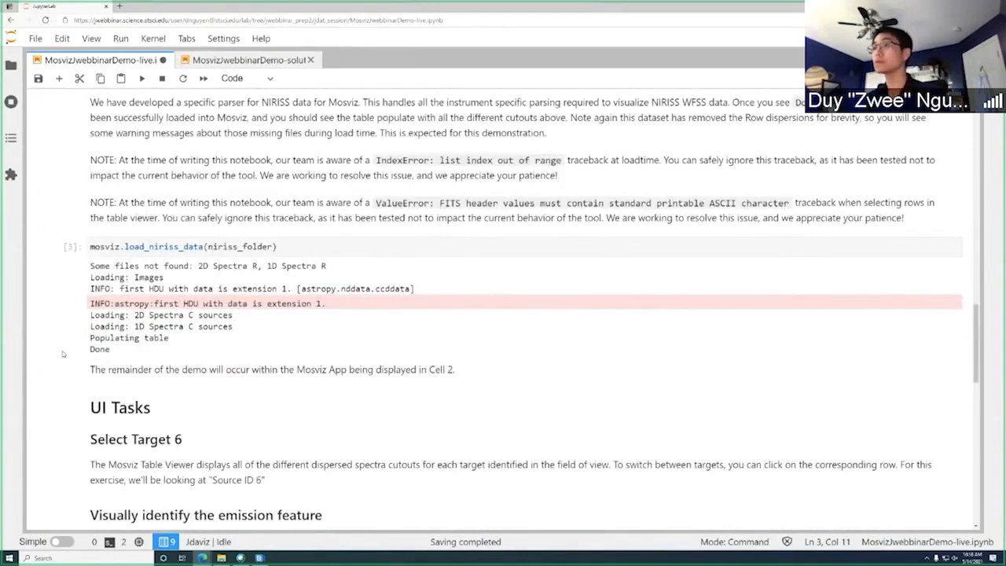
Select the F150W Source ID 6 row in the Mosviz table to show its image and spectra
scroll(63, 354, up, 2)
scroll(64, 354, up, 8)
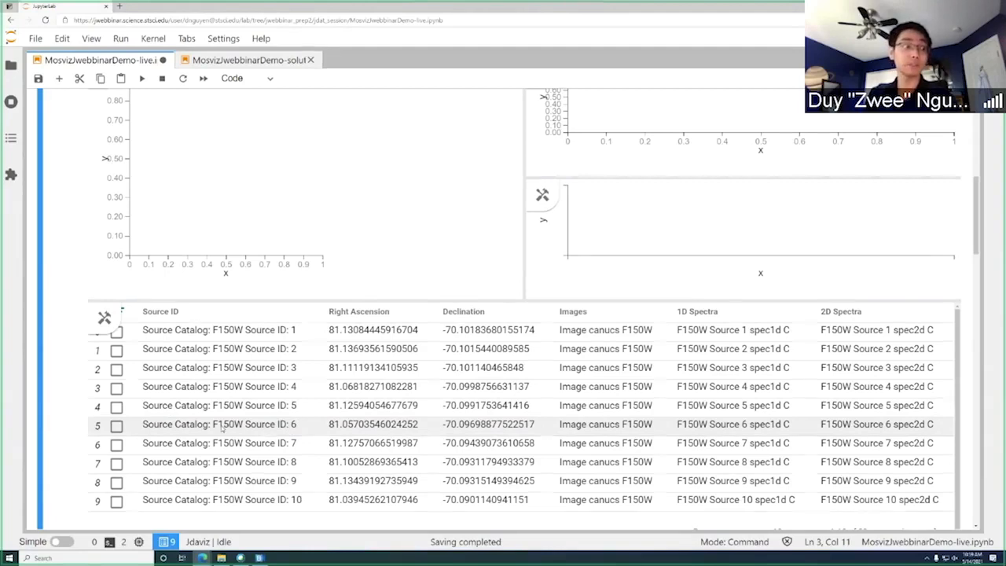
click(116, 426)
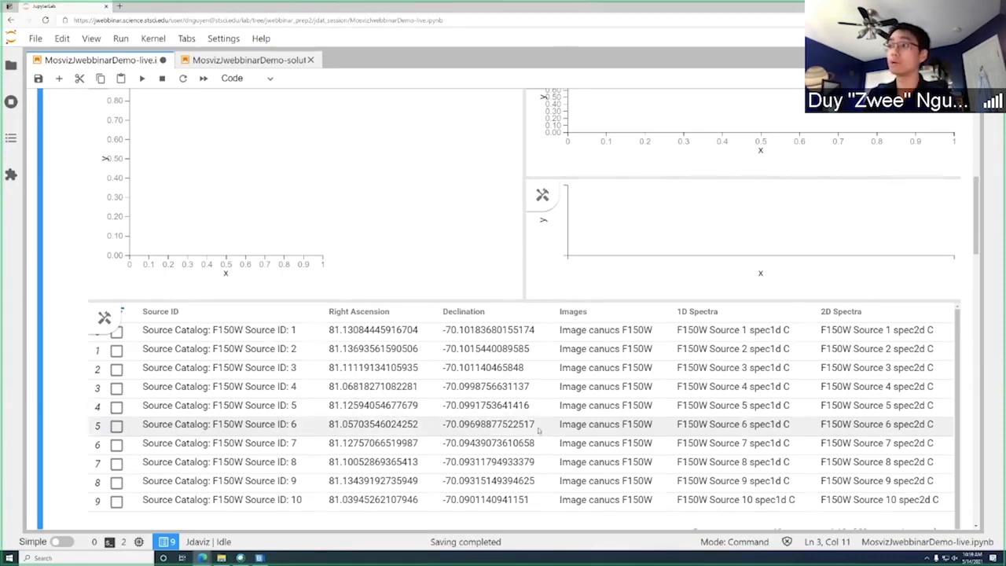
click(306, 431)
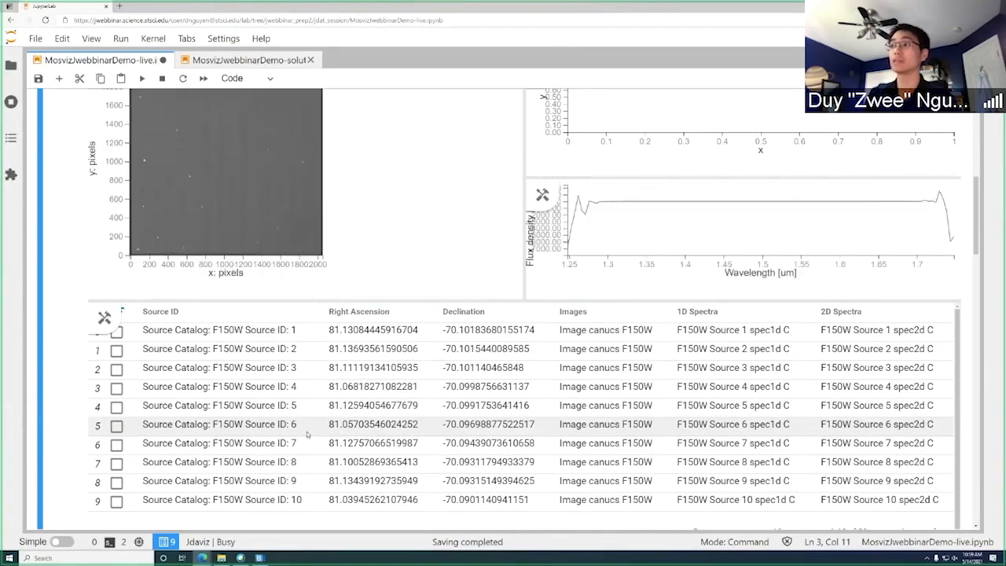
Review the solutions notebook's instructions for visually identifying the emission feature, and return to the live Mosviz notebook
scroll(297, 424, up, 2)
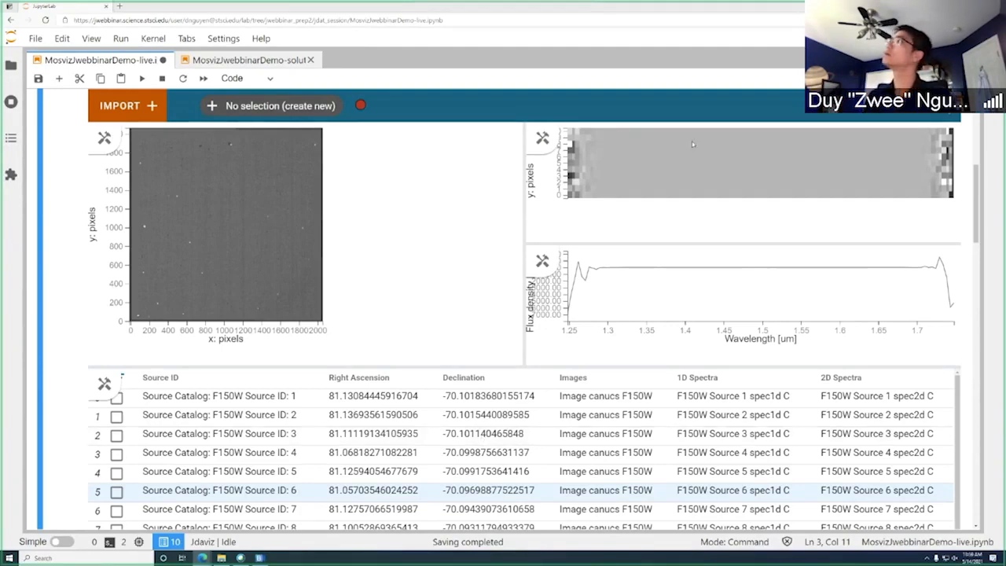
click(542, 262)
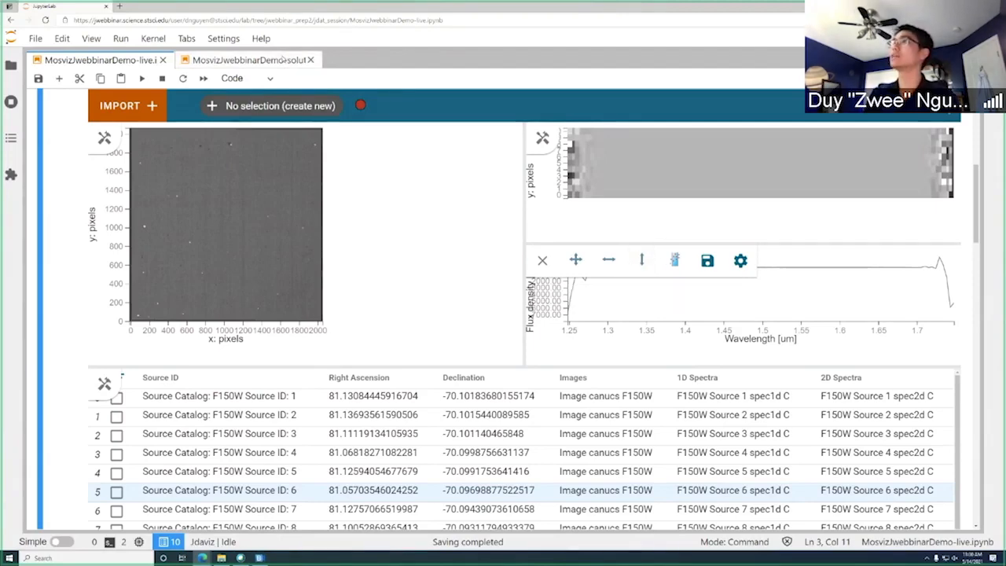
click(282, 61)
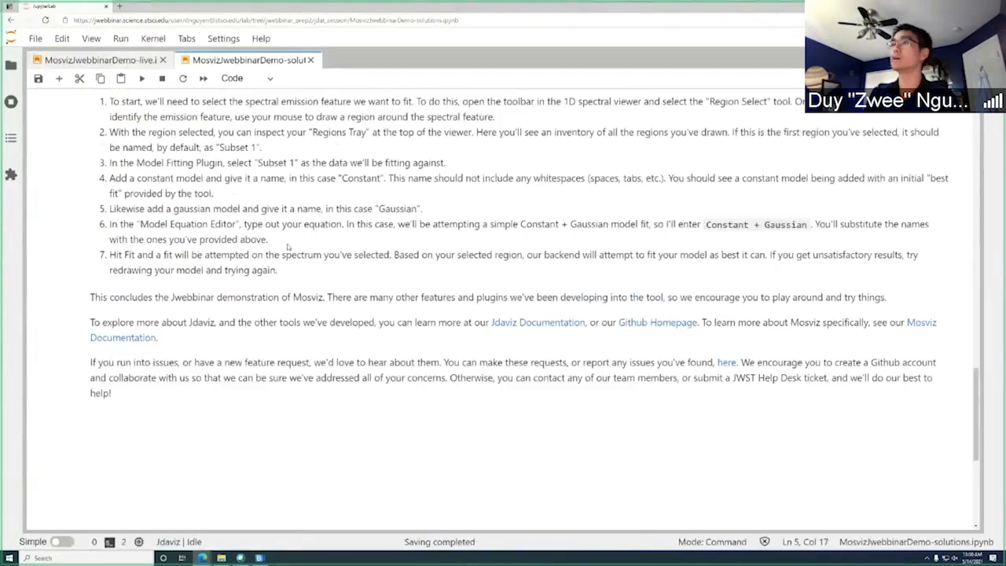
scroll(288, 247, up, 5)
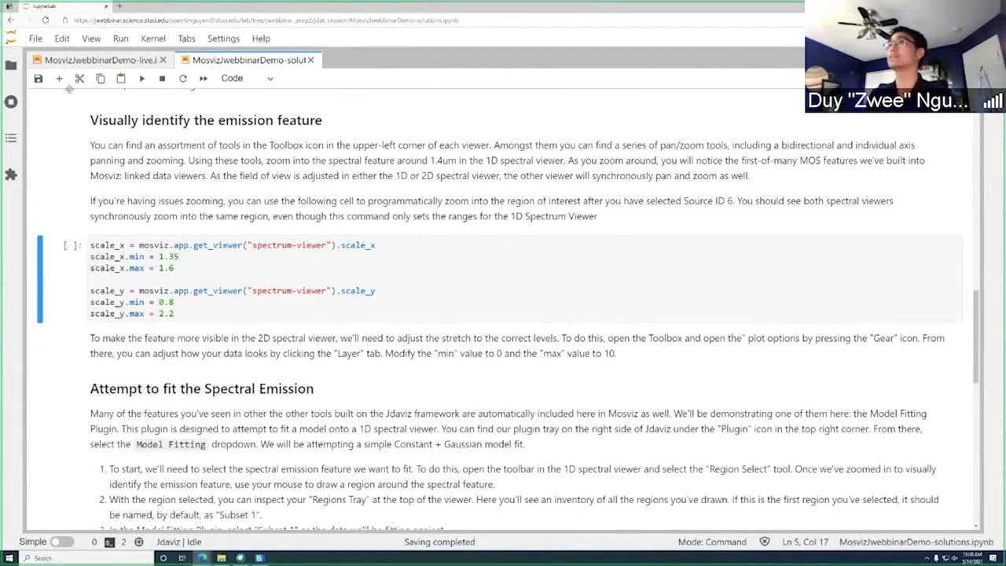
click(118, 61)
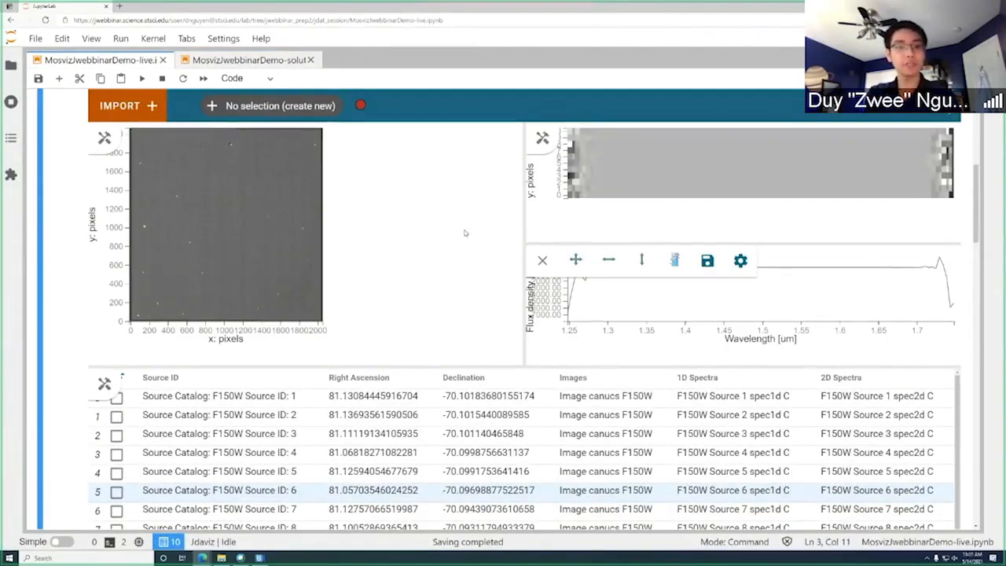
Zoom and pan only the flux axis of the 1D spectrum to bring out the emission feature near 1.4 µm
click(642, 264)
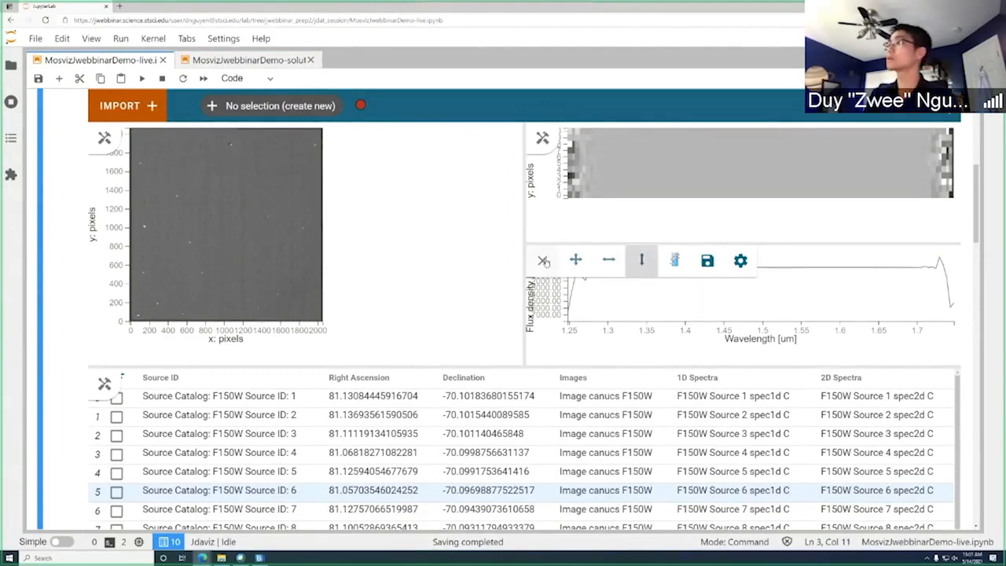
drag(718, 275, 717, 289)
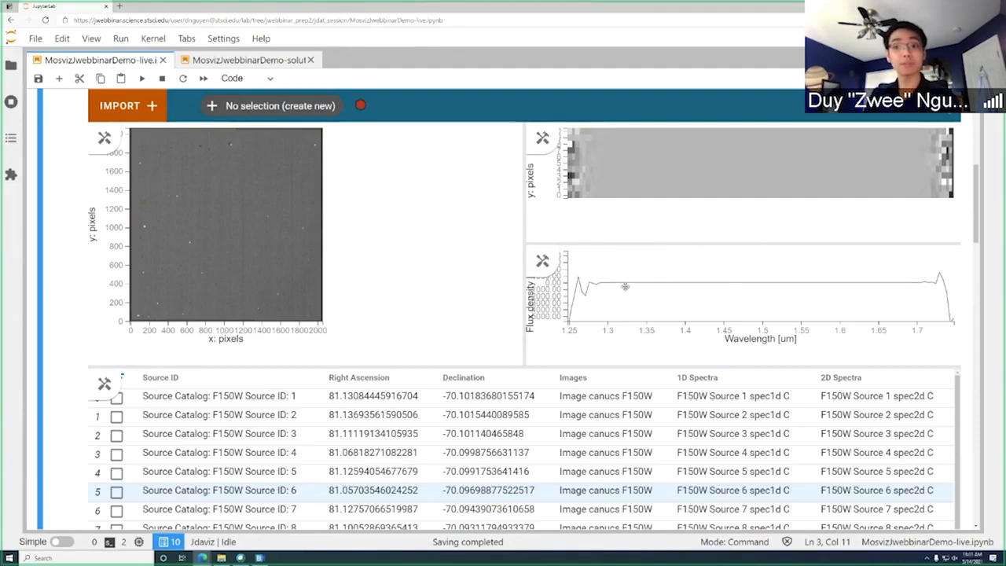
drag(704, 275, 687, 293)
scroll(688, 292, up, 15)
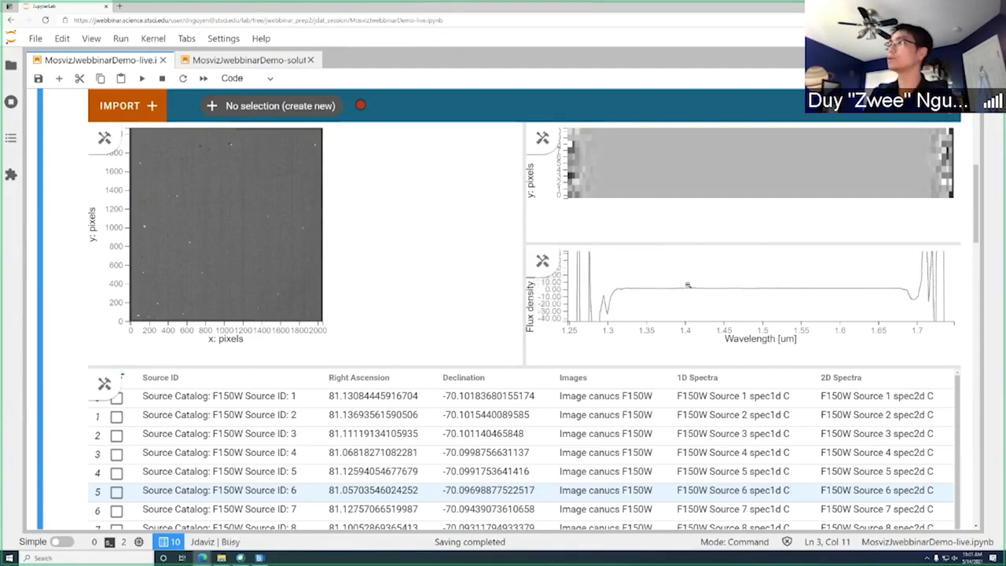
scroll(691, 292, up, 8)
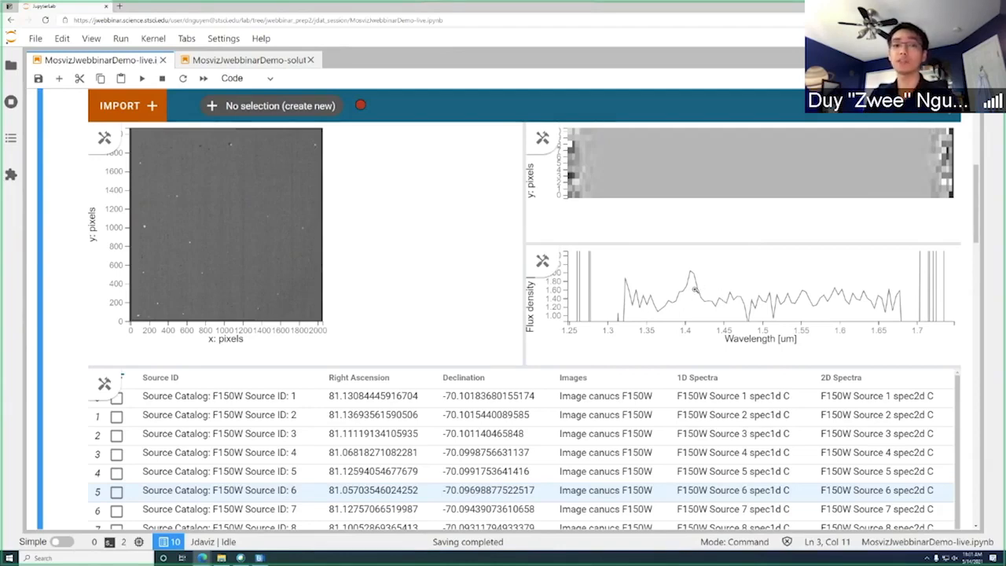
drag(699, 273, 700, 288)
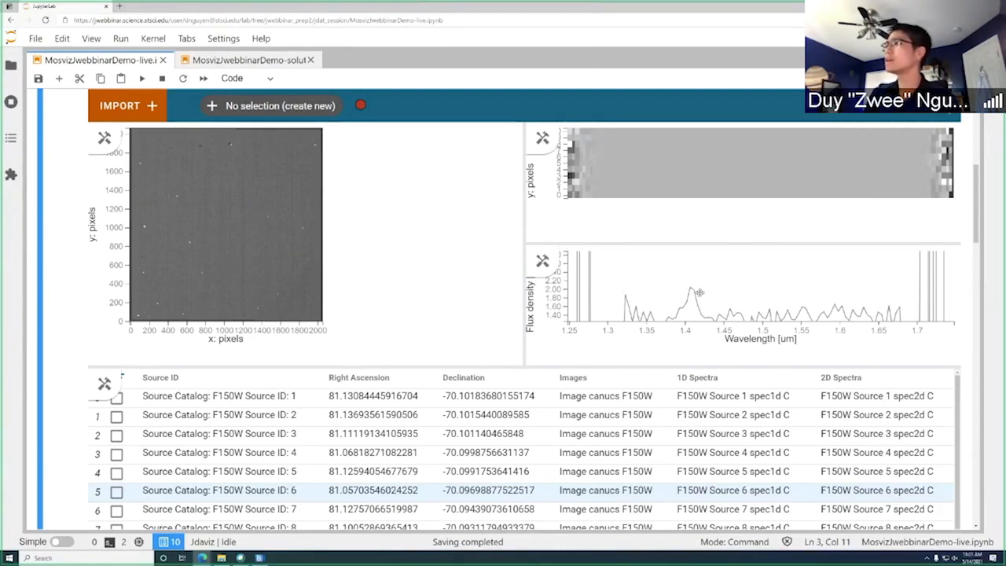
drag(693, 293, 698, 286)
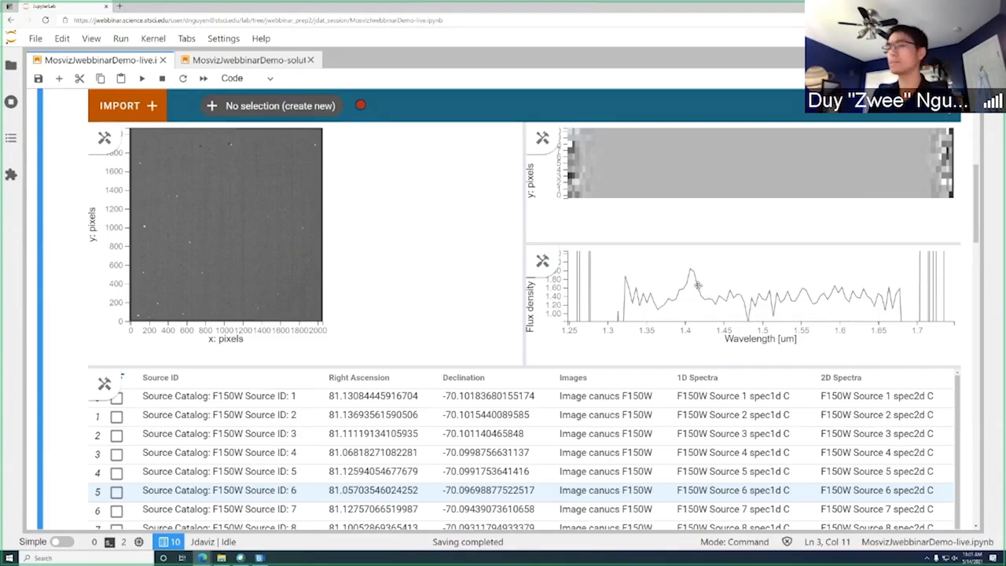
Set the stretch limits of the F150W Source 6 spec2d C layer to min 0 and max 10 in the 2D spectrum viewer
scroll(574, 250, up, 2)
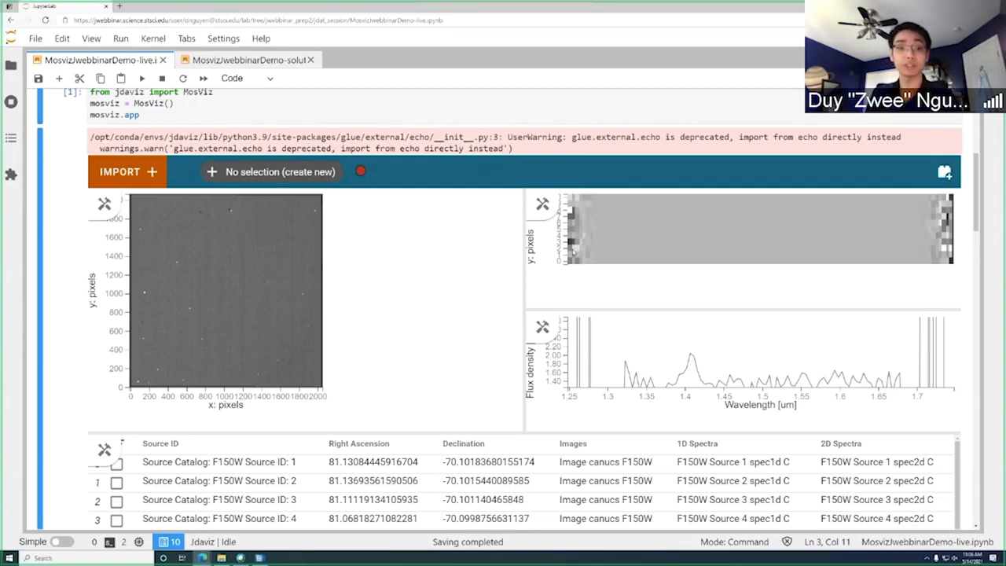
click(541, 206)
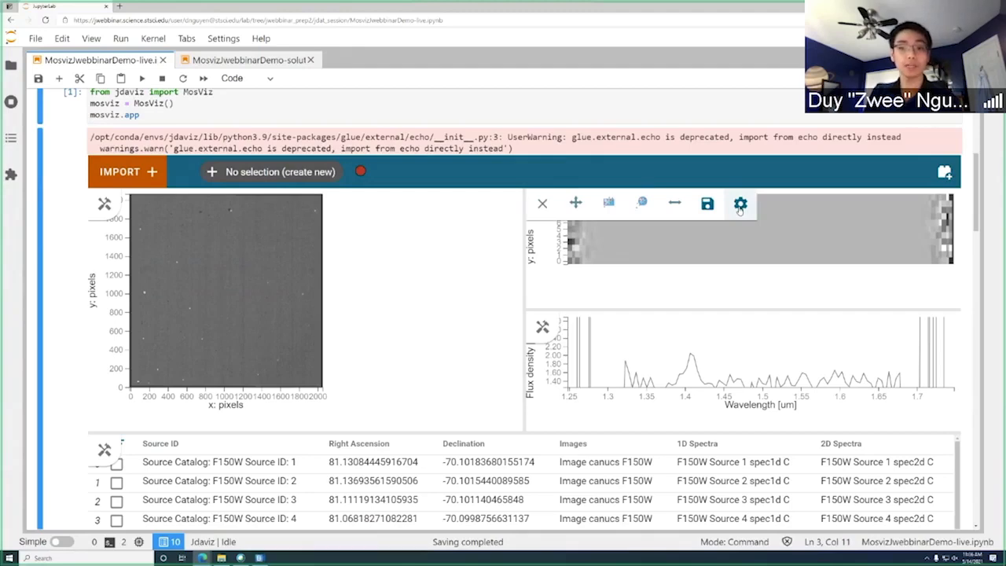
click(740, 206)
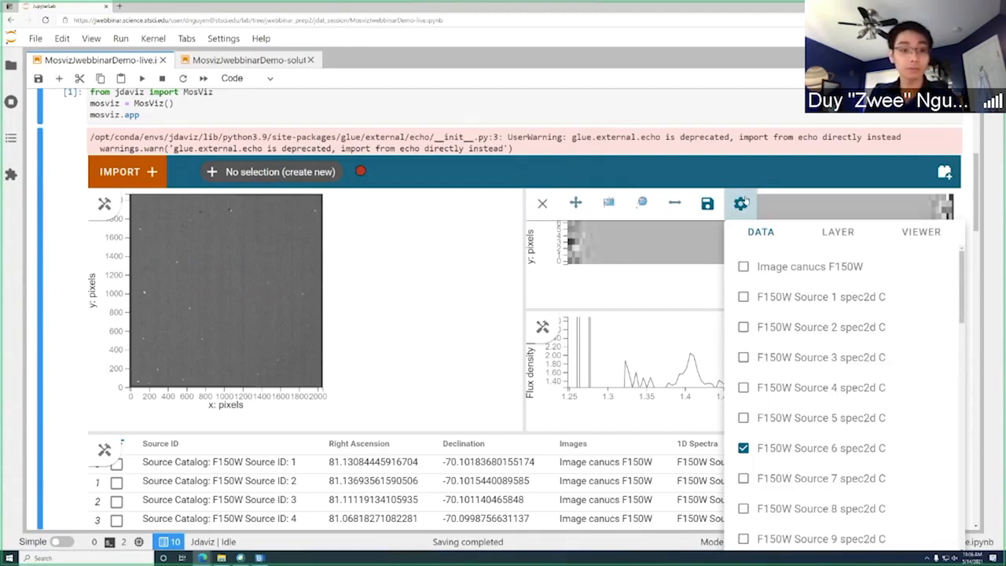
click(840, 236)
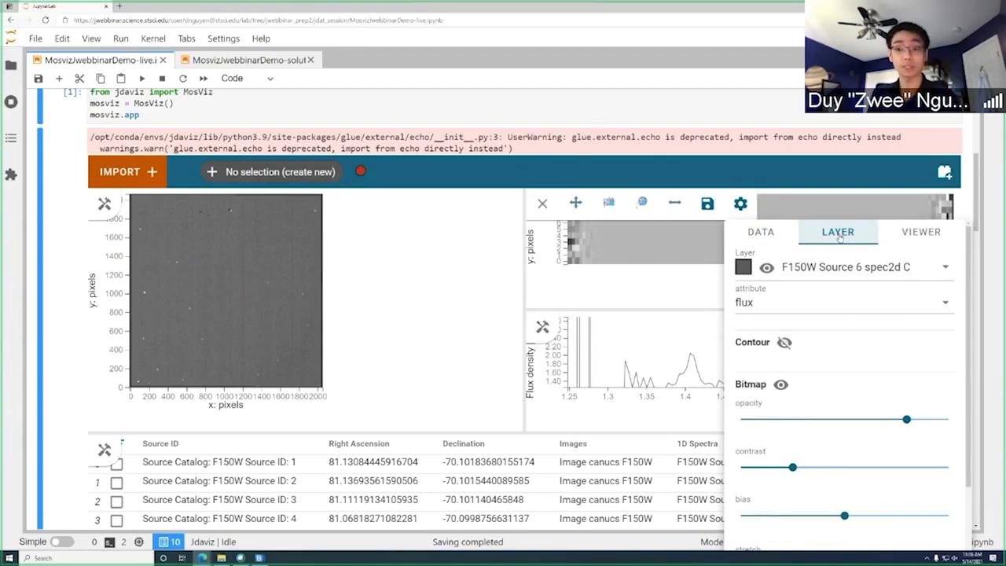
scroll(859, 326, down, 4)
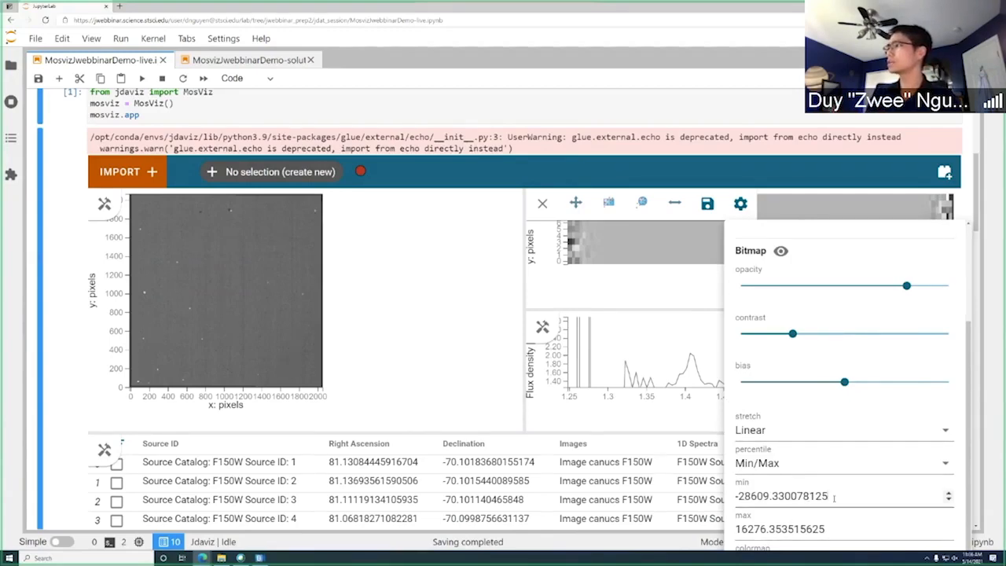
drag(834, 497, 735, 496)
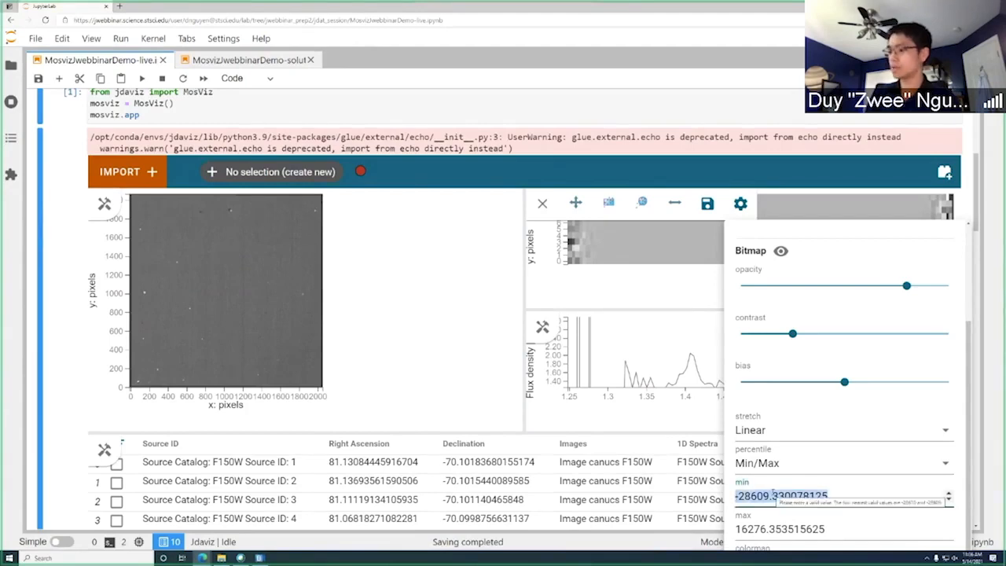
text(0)
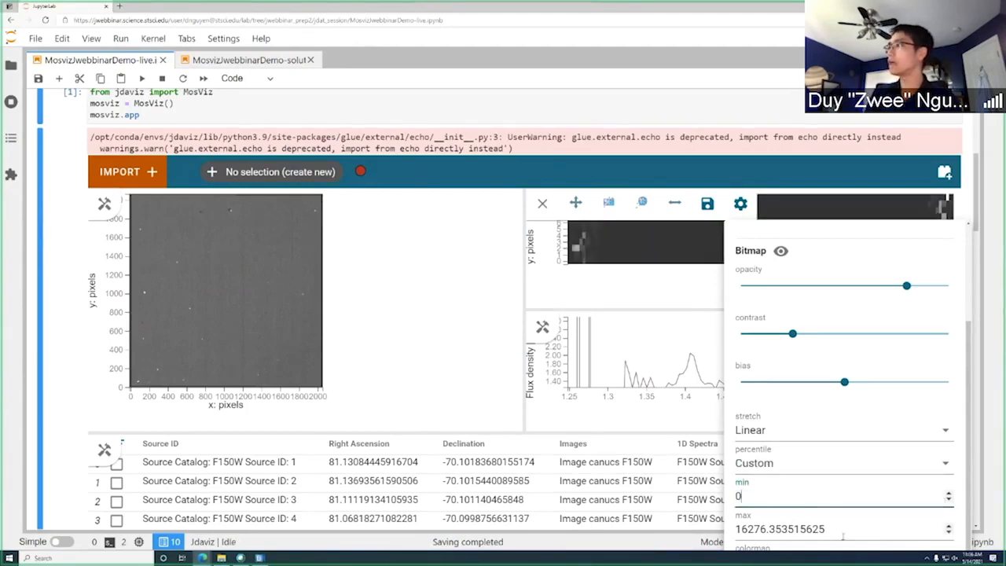
drag(830, 529, 735, 528)
text(10)
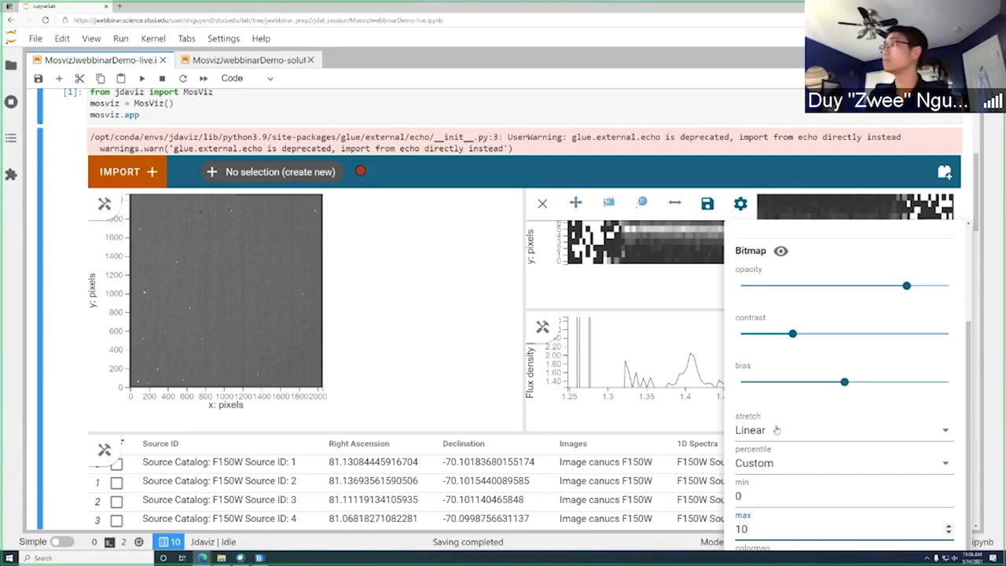
click(738, 206)
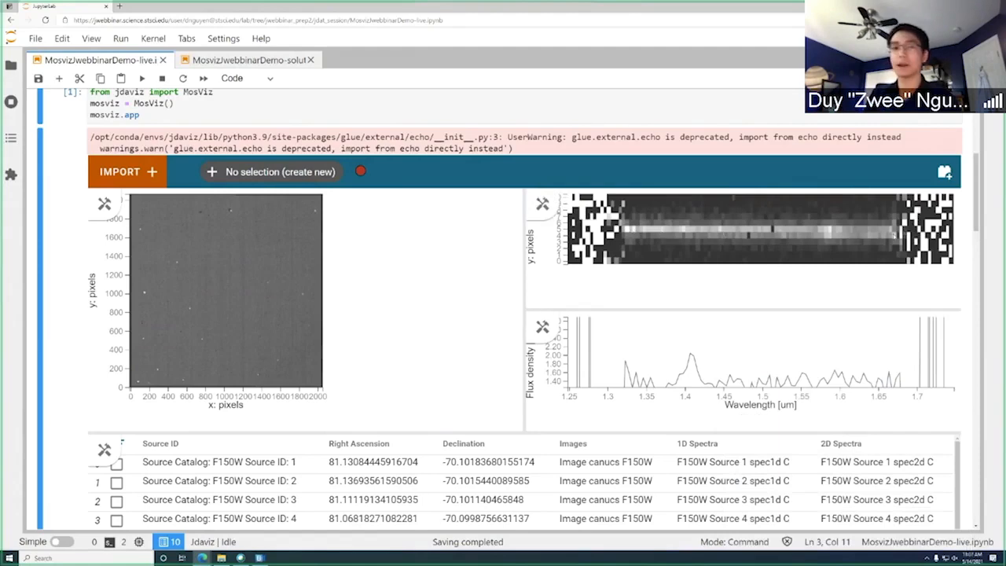
Recentre the 1D spectrum's flux axis and zoom its wavelength axis to about 1.33–1.57 µm around the emission feature
drag(786, 364, 786, 348)
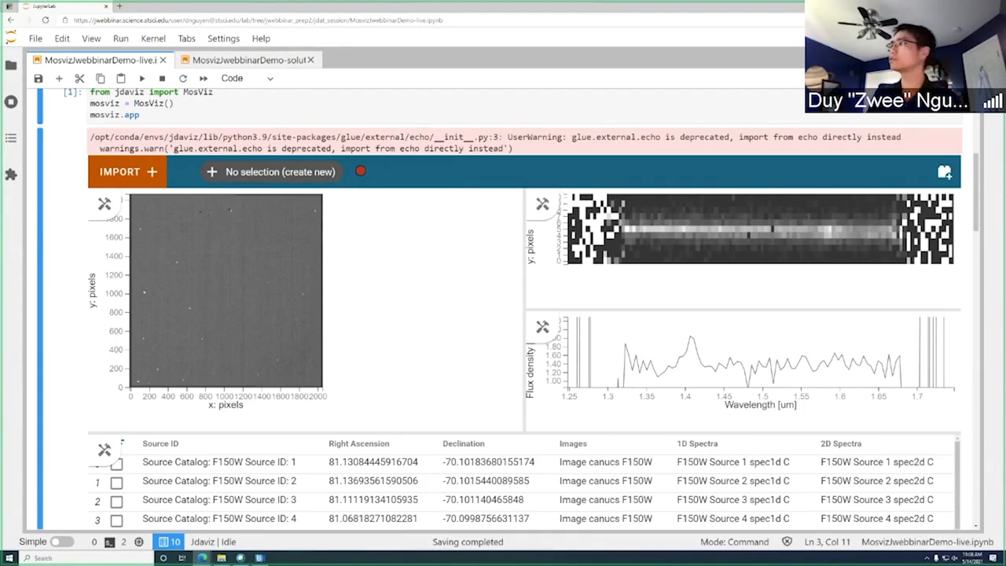
click(544, 329)
click(542, 328)
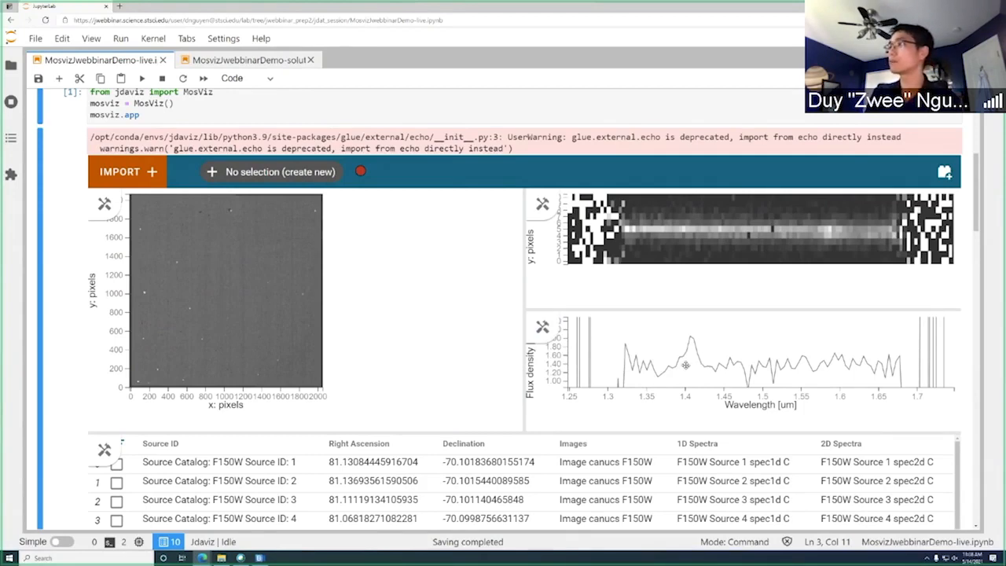
scroll(687, 365, up, 3)
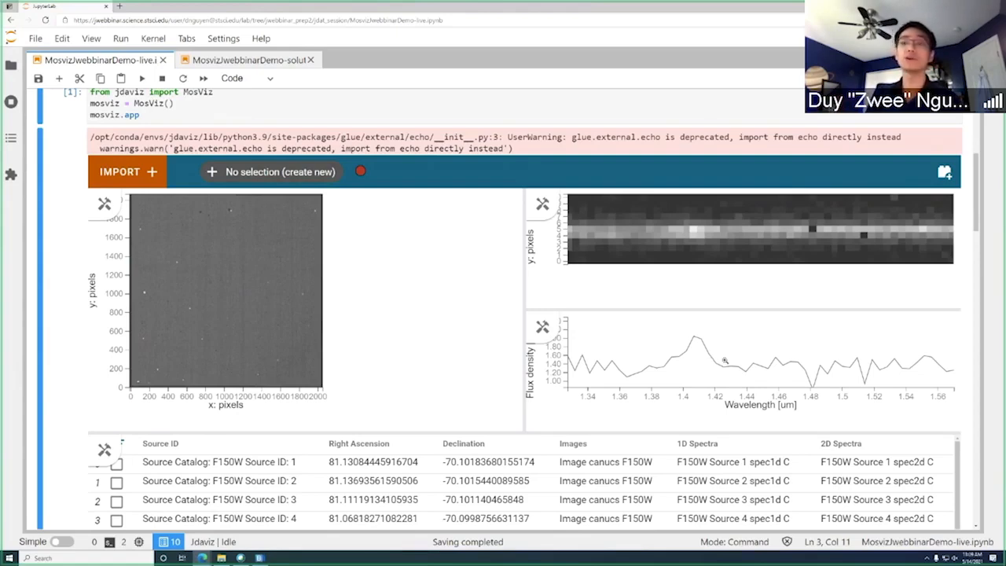
Check the emission-fitting instructions in the solutions notebook and open the Model Fitting plugin in the live notebook's Mosviz viewer
click(274, 61)
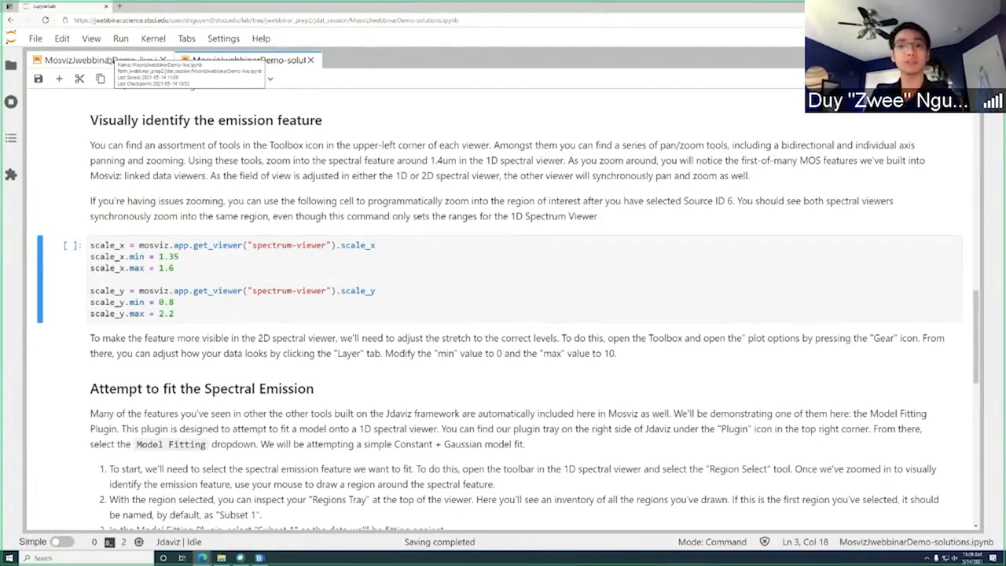
click(109, 61)
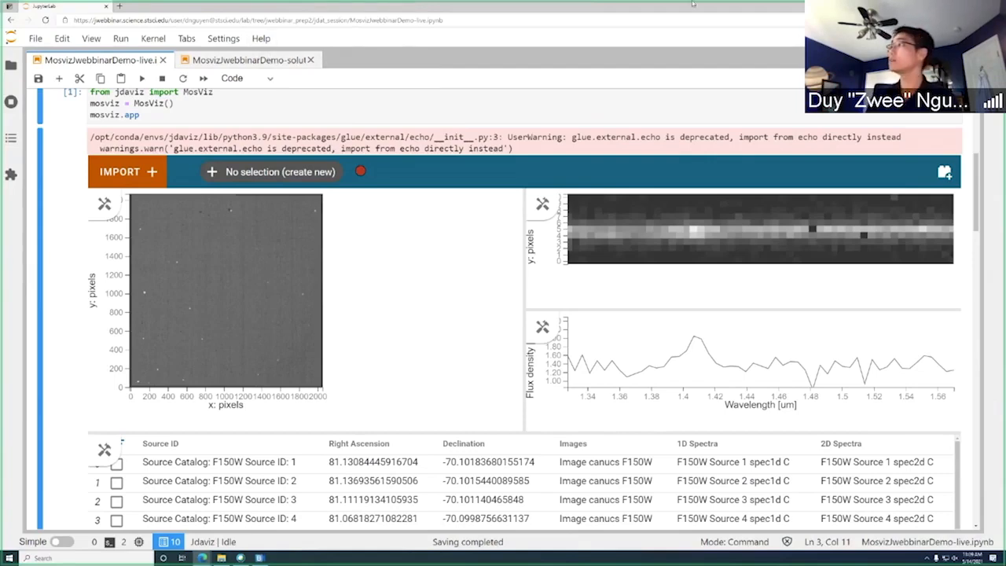
click(943, 173)
scroll(849, 189, down, 2)
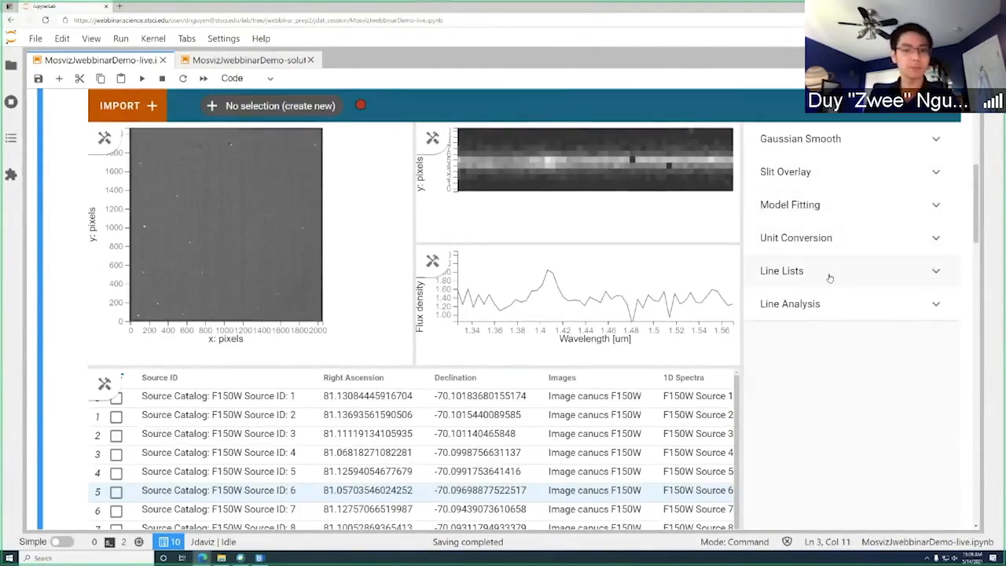
click(832, 209)
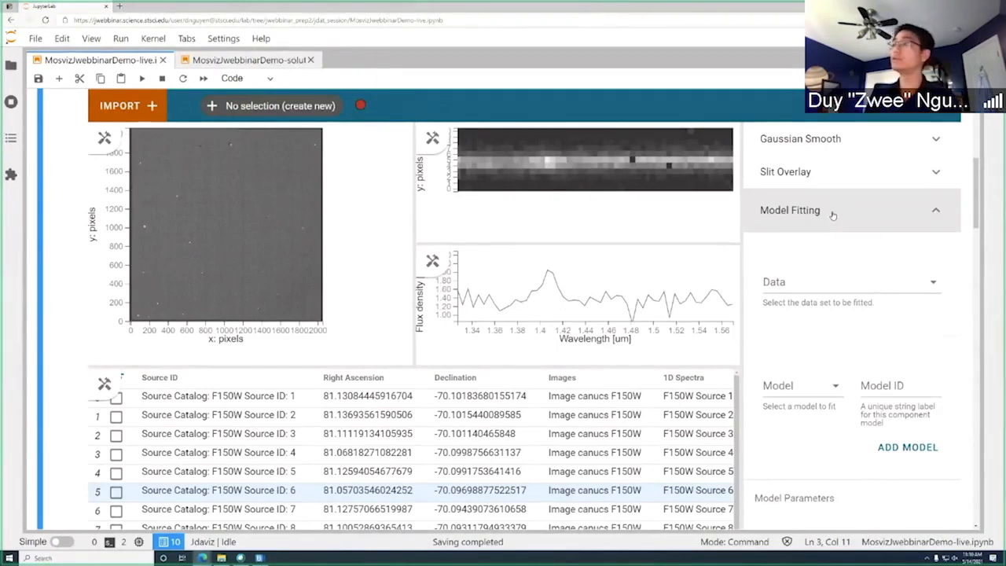
Draw a region from about 1.38 to 1.43 µm around the emission feature in the 1D spectrum
click(432, 264)
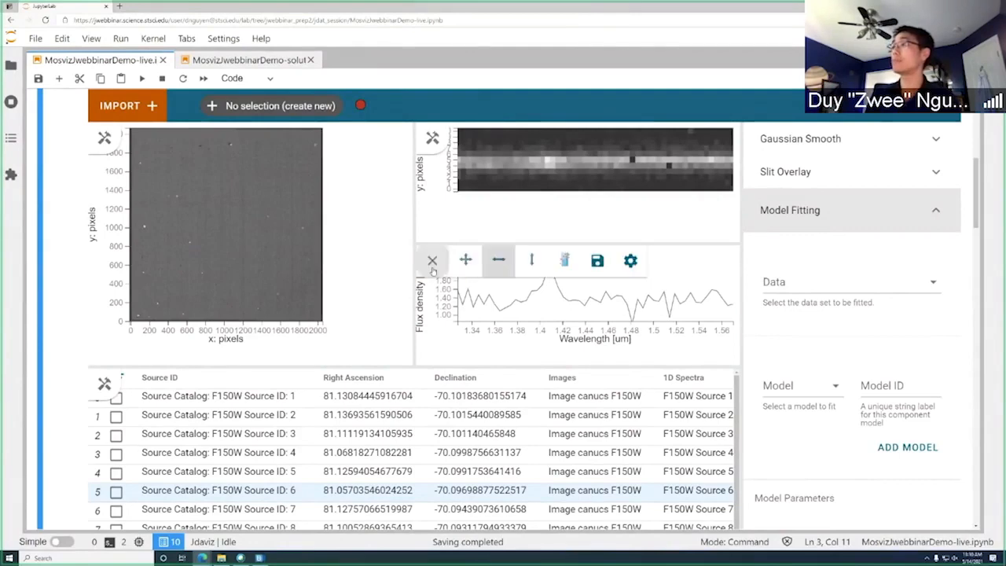
click(563, 261)
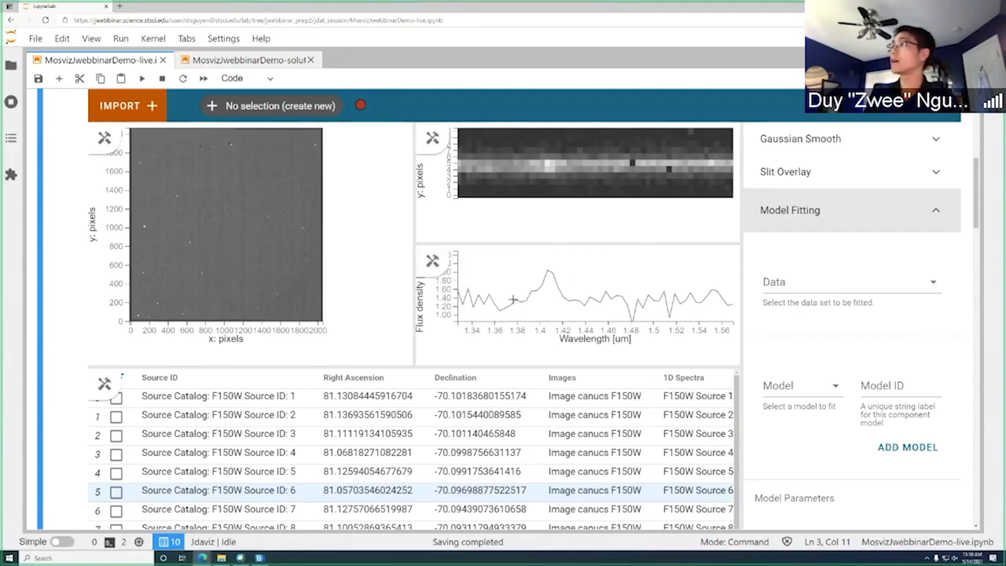
drag(513, 298, 576, 304)
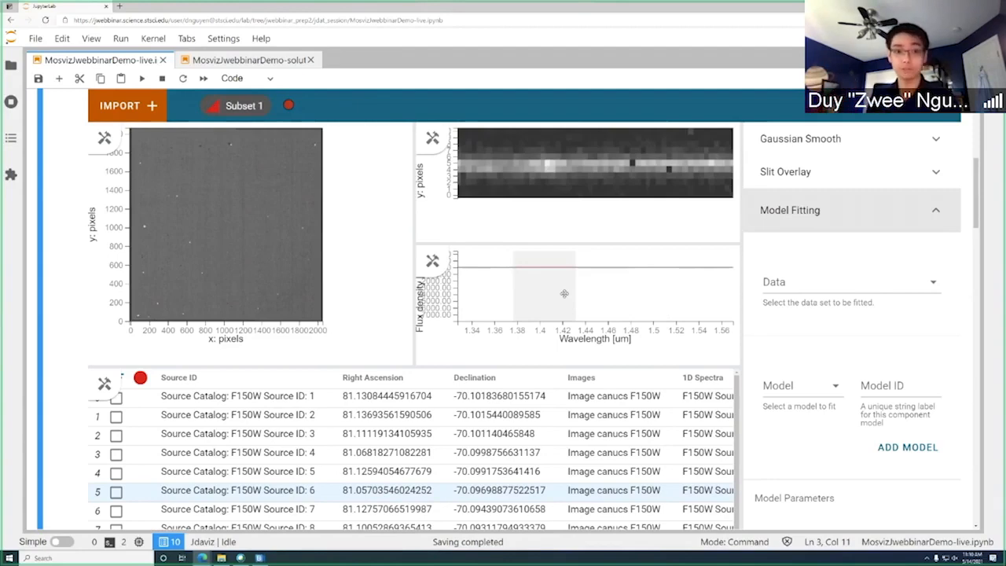
Zoom the flux axis of the 1D spectrum back in on the selected emission feature and reopen the viewer's tools
mouse_move(432, 260)
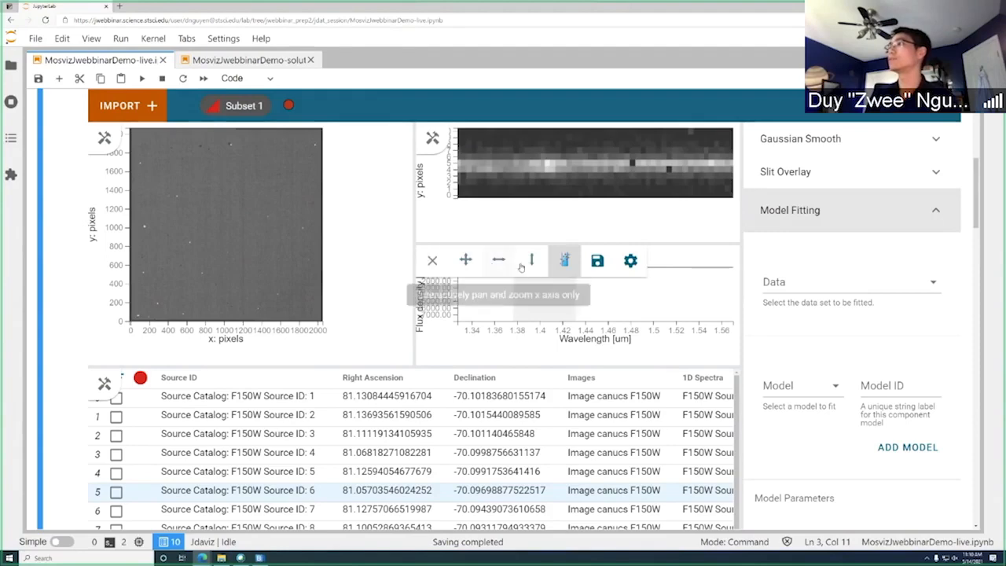
click(532, 260)
scroll(577, 260, up, 5)
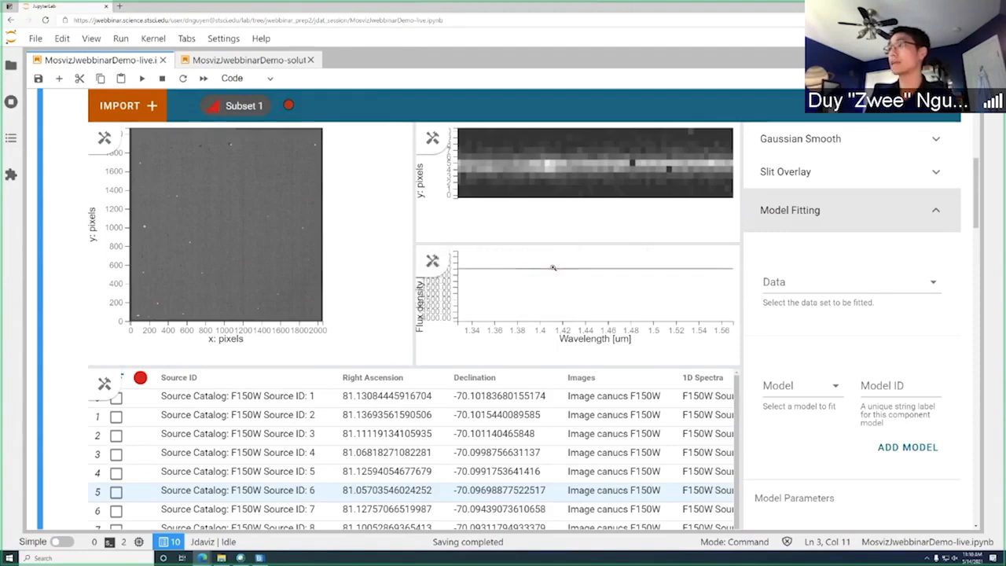
scroll(541, 273, up, 5)
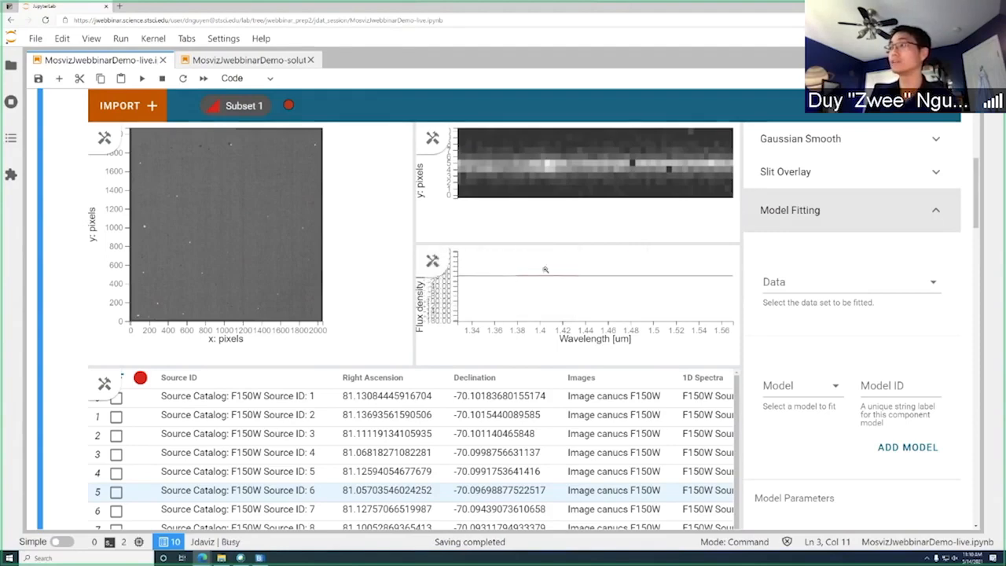
scroll(549, 291, up, 5)
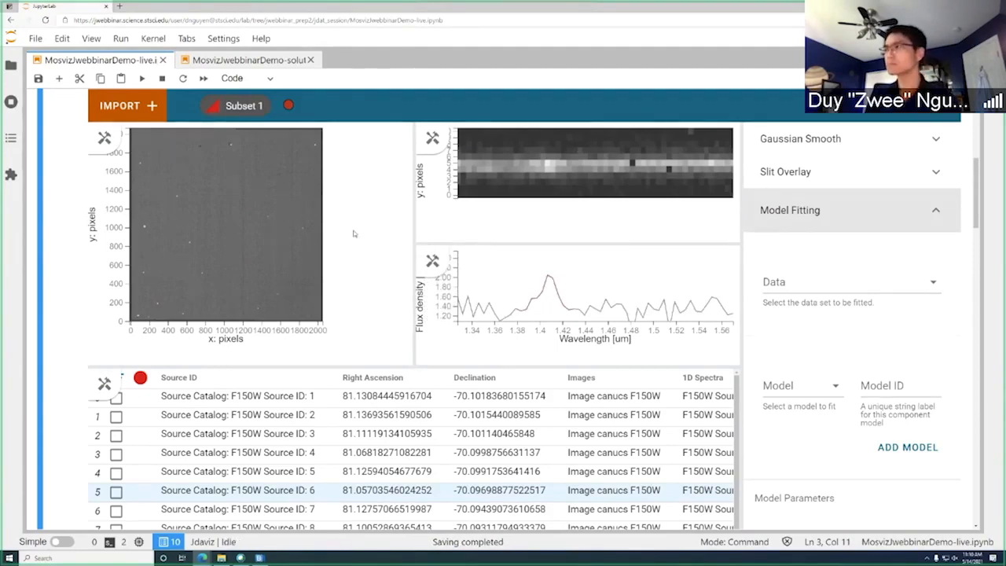
click(433, 262)
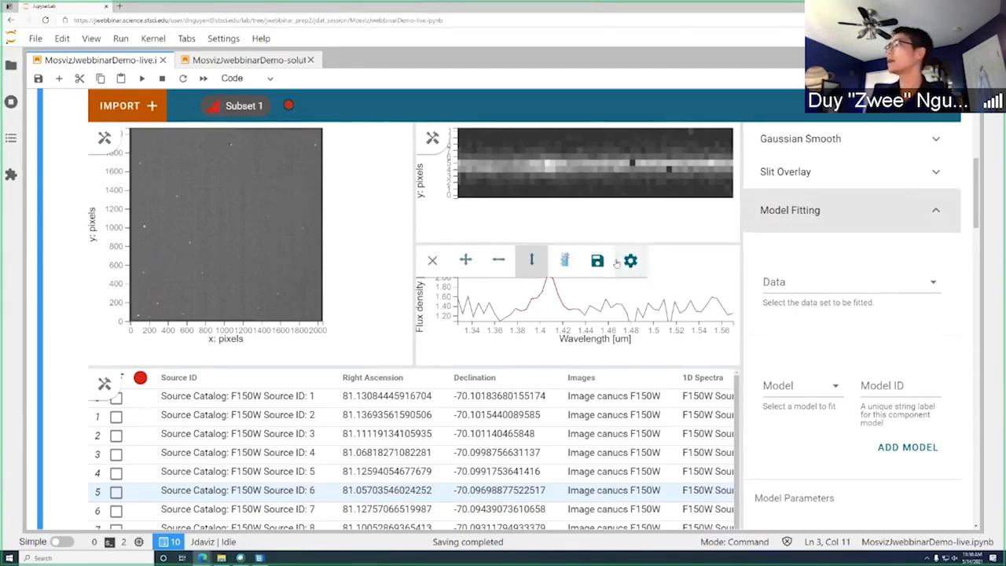
Set the line width of the Source 6 Subset 1 layer to 5 px in the 1D spectrum viewer
click(630, 260)
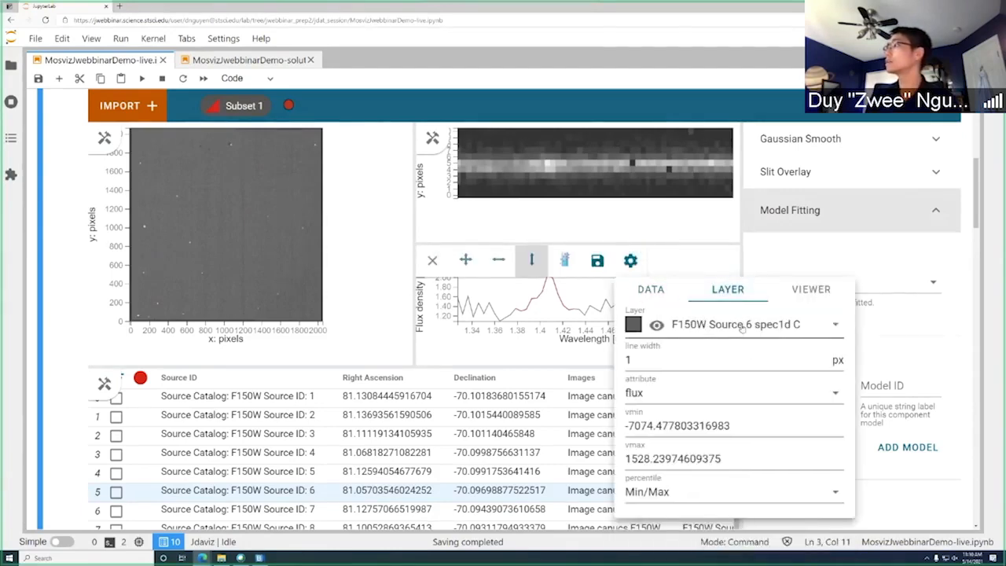
click(742, 326)
click(751, 391)
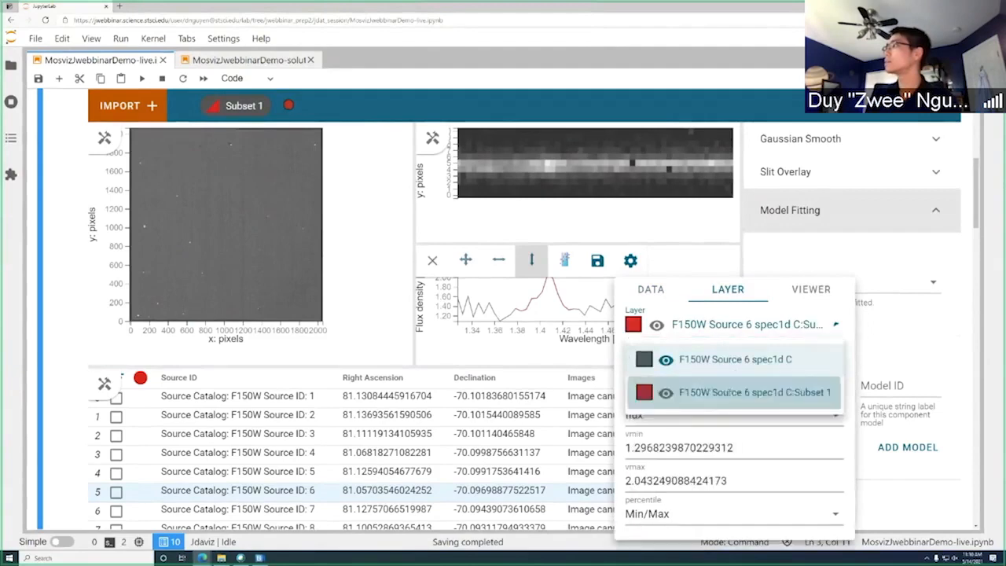
double_click(806, 384)
text(7)
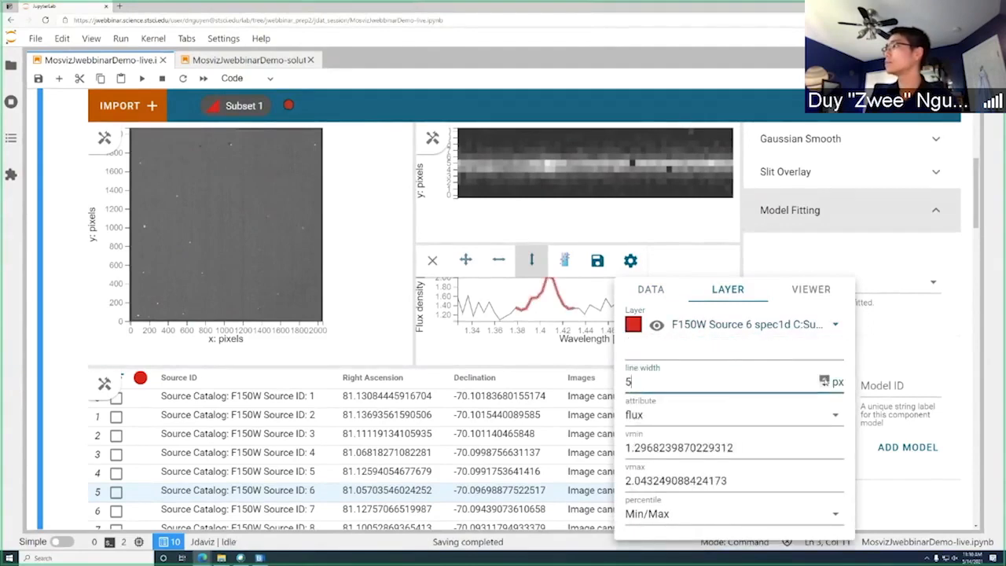
click(631, 260)
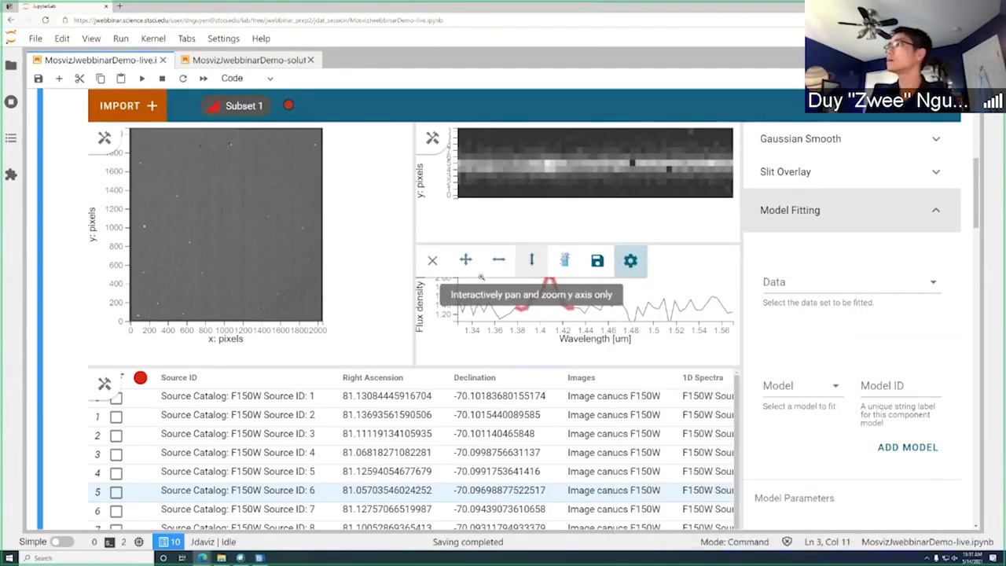
click(431, 262)
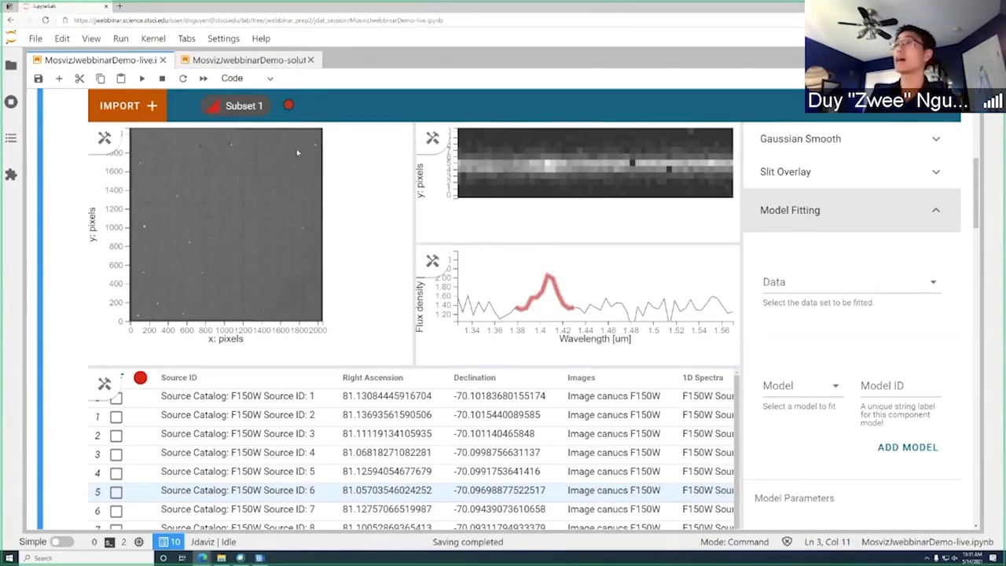
Check the available subsets and choose Subset 1 as the data set for model fitting
click(236, 106)
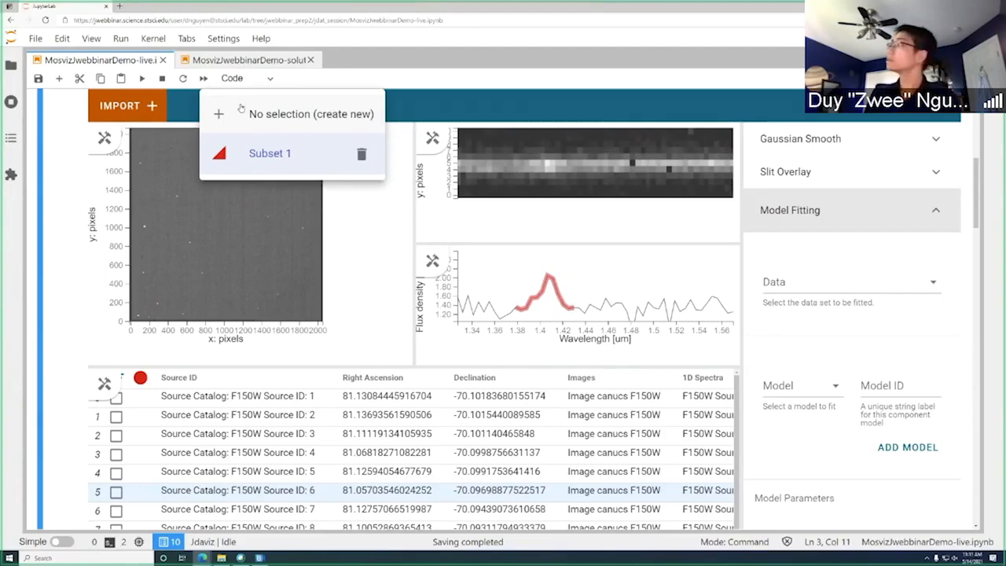
click(797, 285)
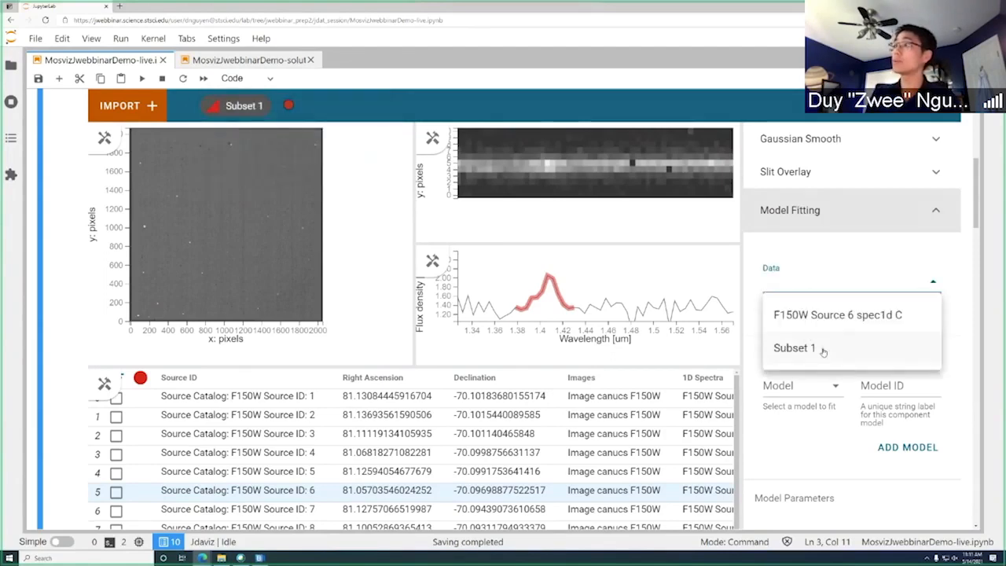
click(822, 350)
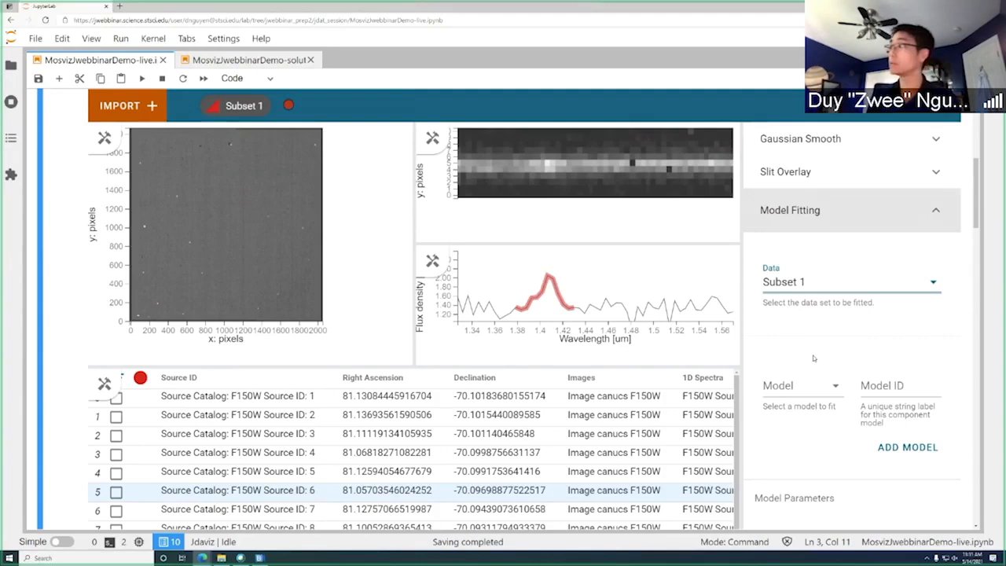
Add a Const1D model component with the model ID "constant"
click(800, 386)
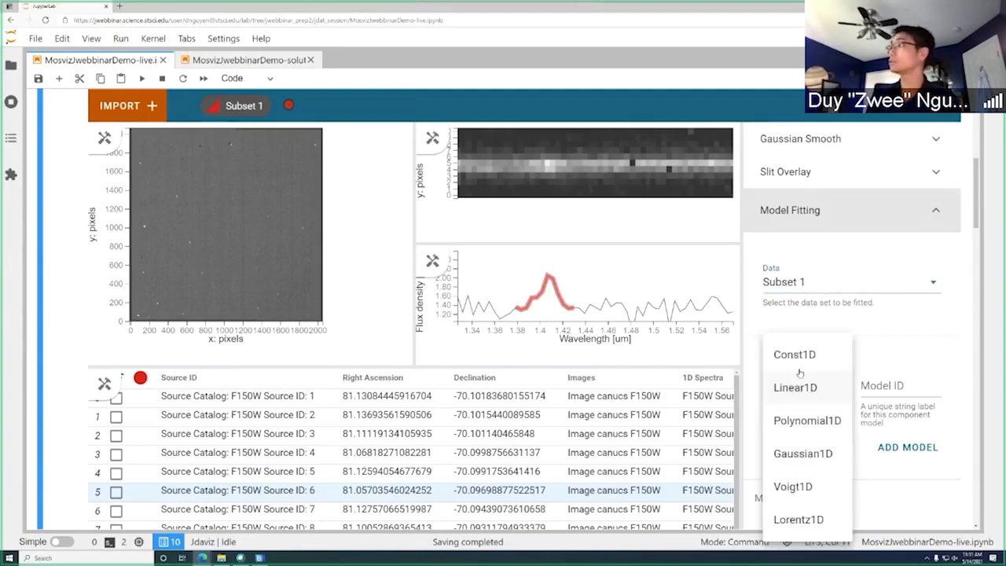
click(795, 355)
click(881, 384)
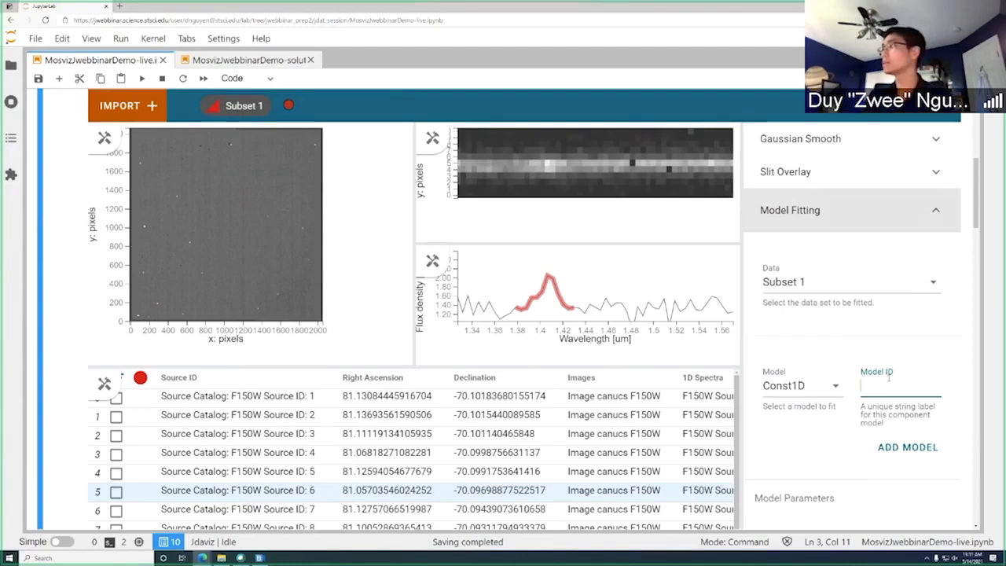
text(constant)
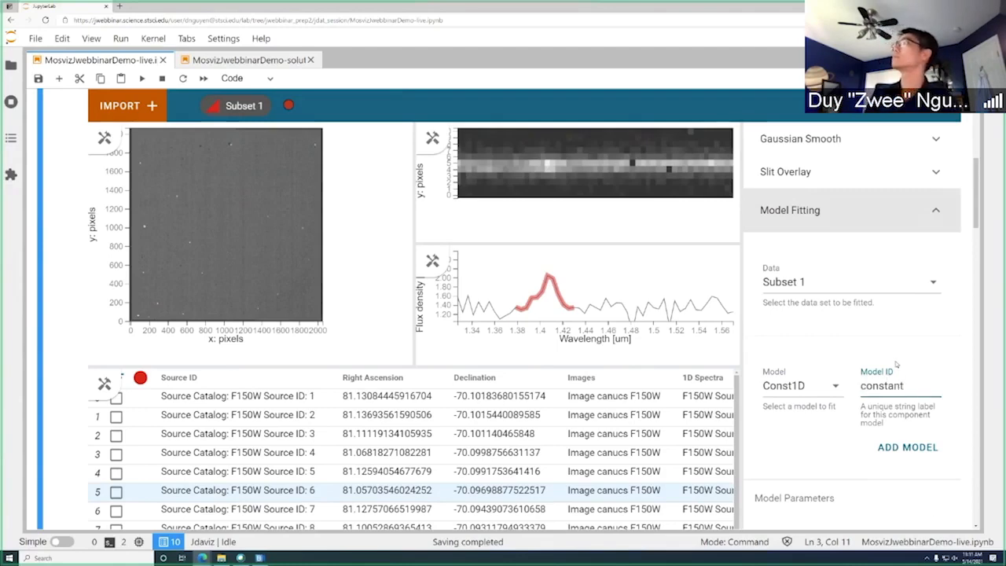
click(907, 447)
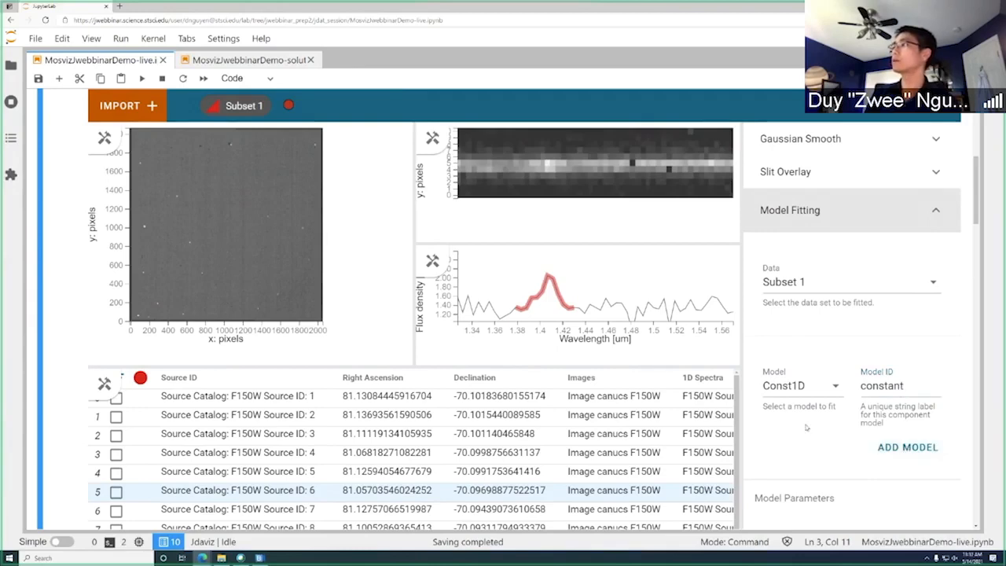
scroll(806, 427, down, 3)
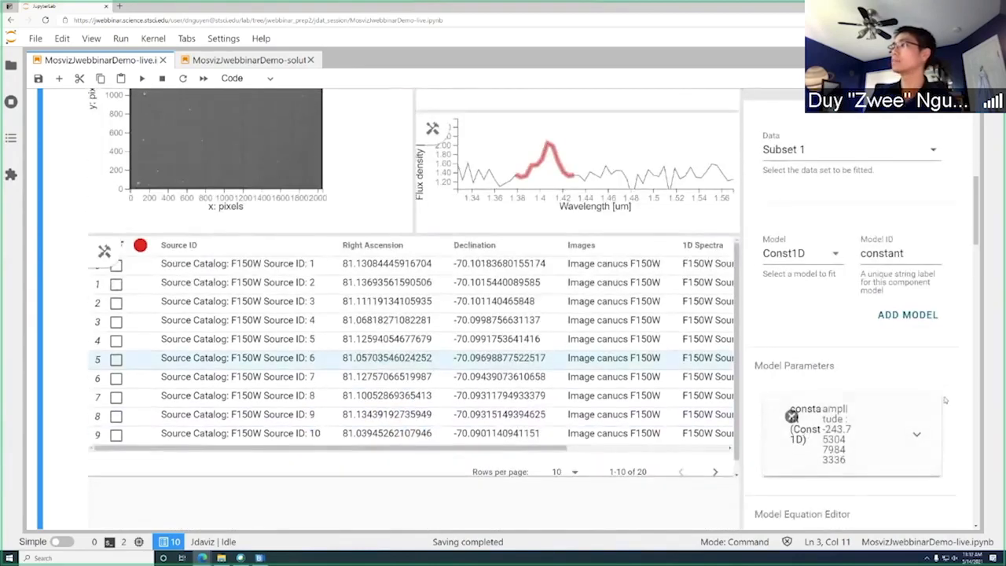
Add a Gaussian1D model component with the model ID "gaussian"
scroll(803, 323, up, 2)
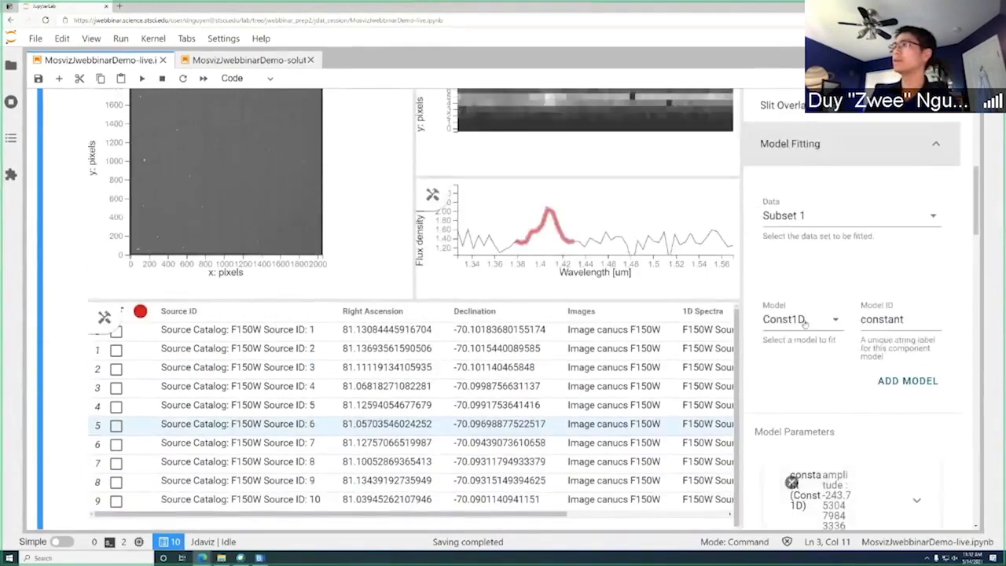
click(809, 321)
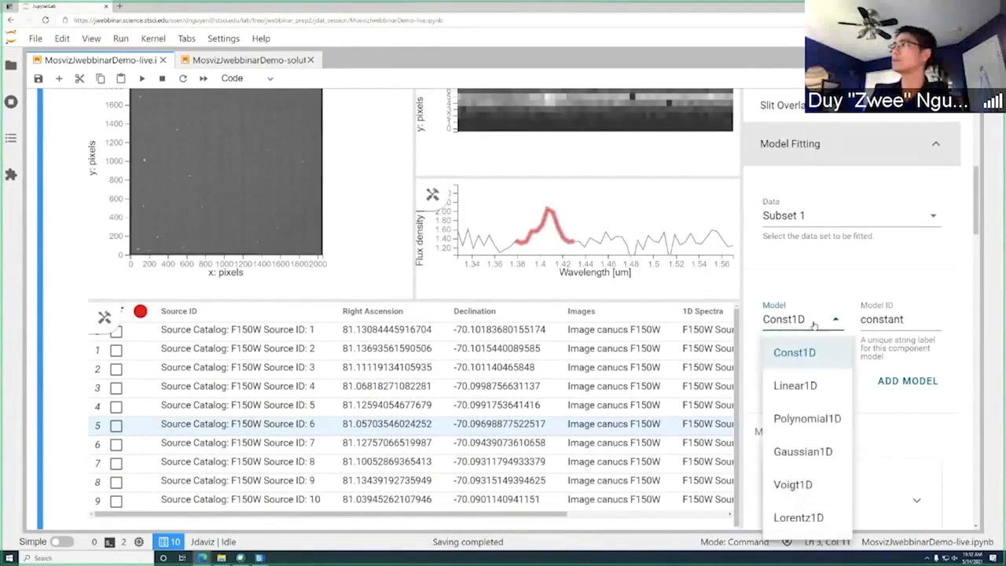
click(807, 454)
double_click(895, 320)
text(ga)
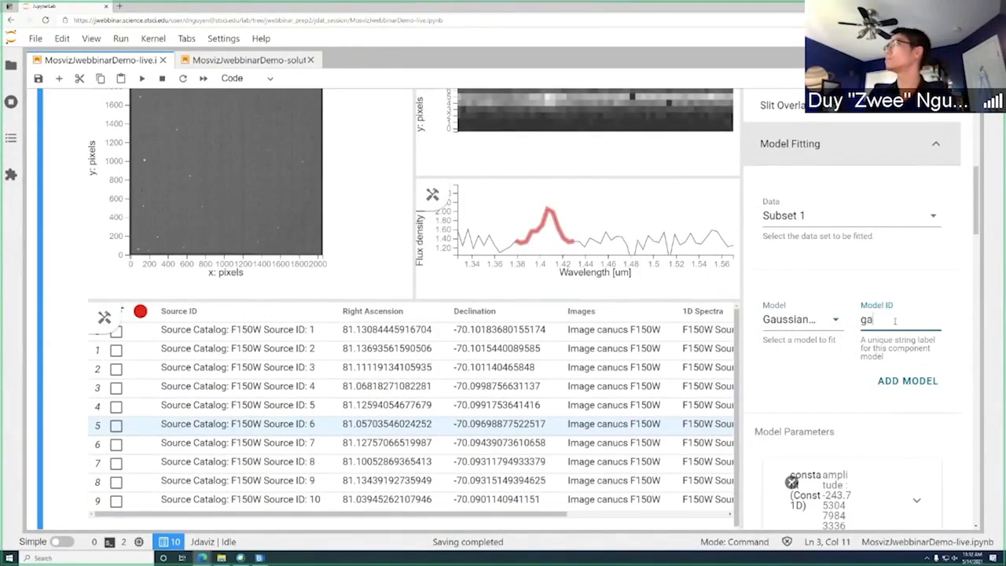
text(ussian)
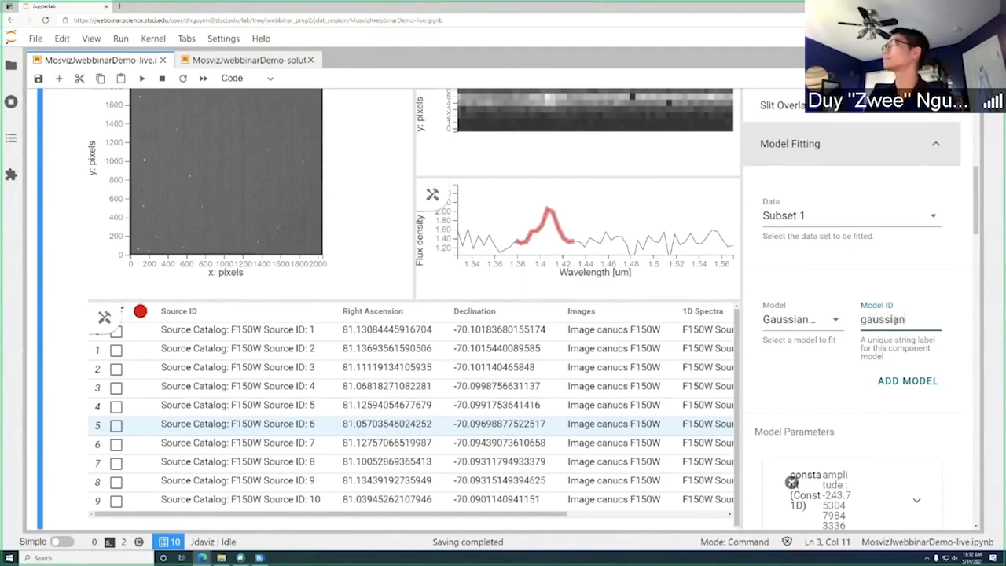
click(907, 380)
Enter the model equation "constant + gaussian" and run the fit with the model label Model
scroll(797, 377, down, 1)
scroll(798, 378, down, 2)
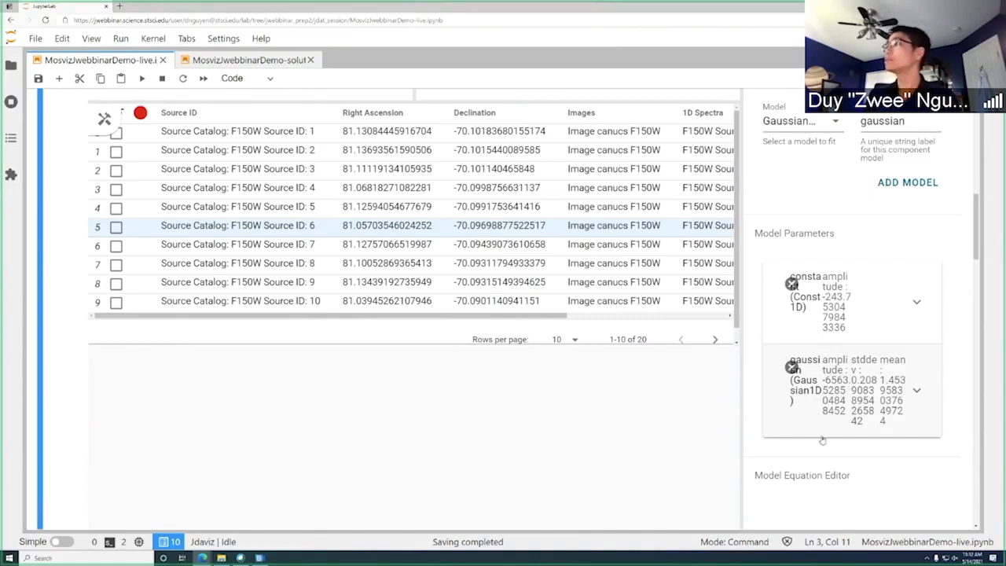
scroll(822, 439, down, 3)
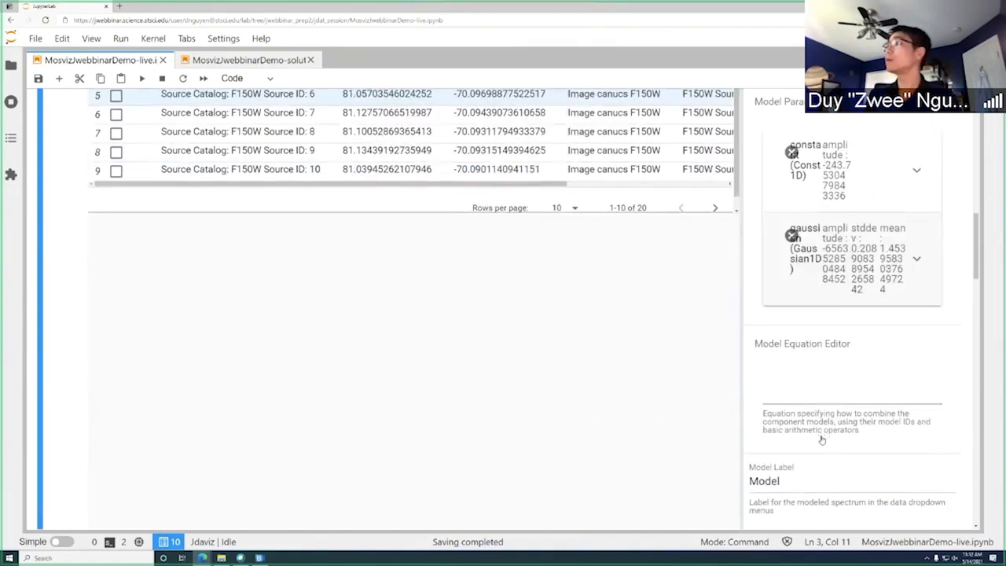
click(801, 388)
text(cons)
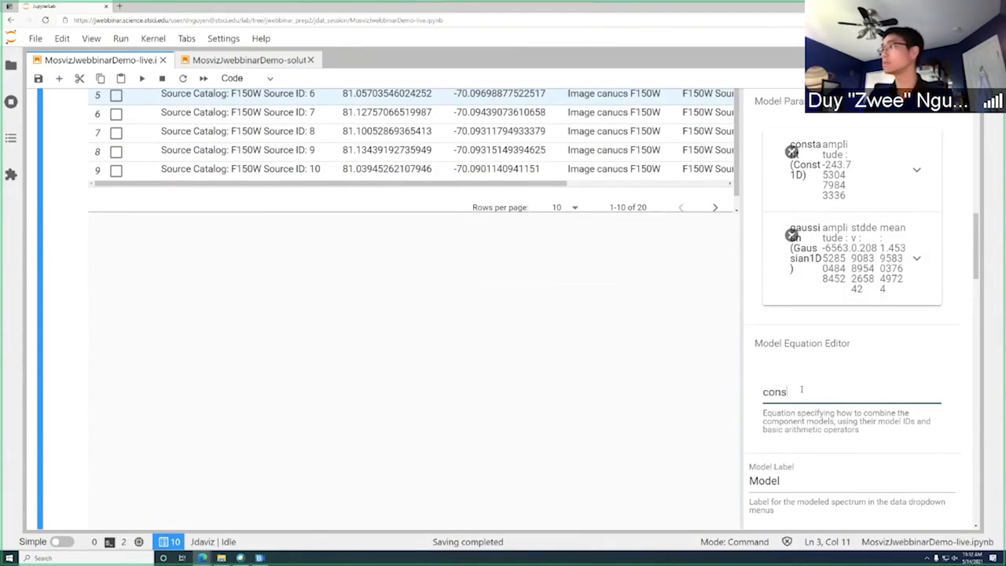
text(tant + gaussian)
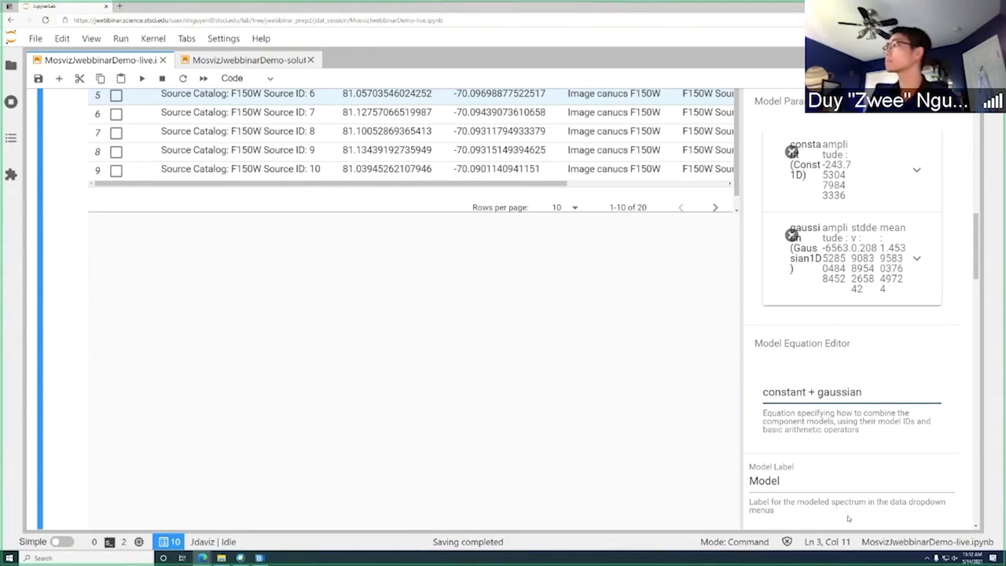
scroll(802, 390, down, 2)
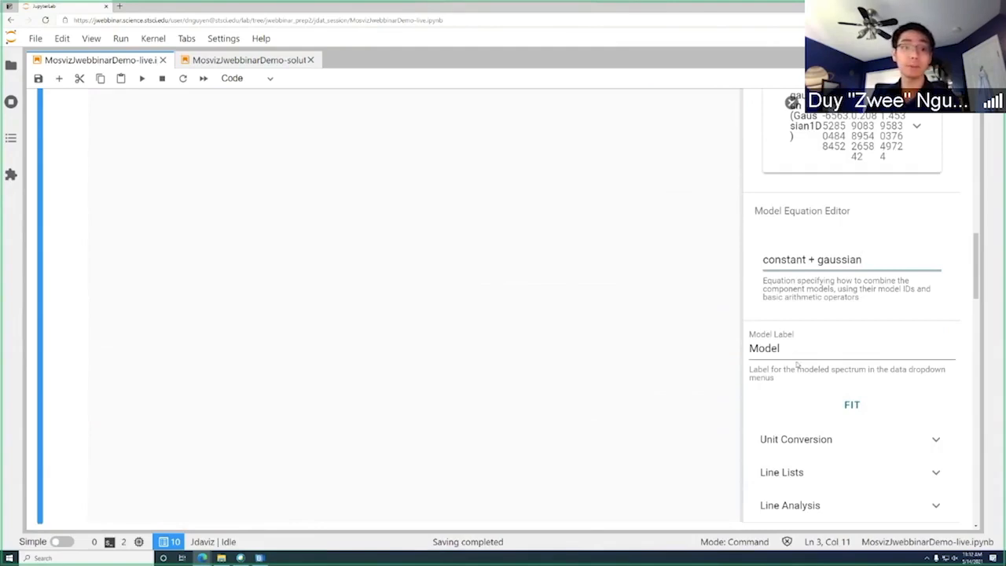
click(851, 404)
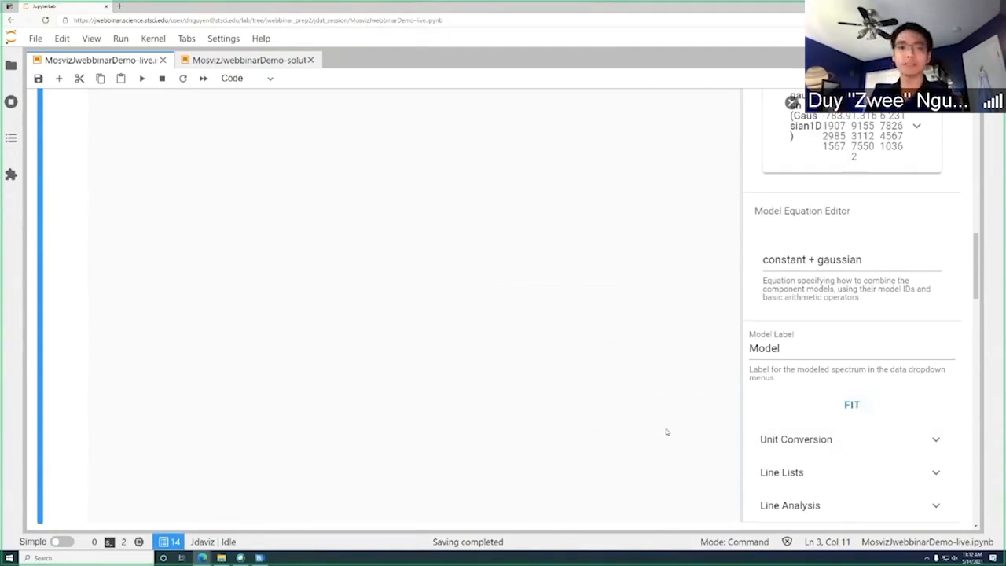
Zoom the 1D spectrum's flux axis in on the emission feature to compare it with the fitted curve
scroll(664, 432, up, 1)
scroll(665, 432, up, 5)
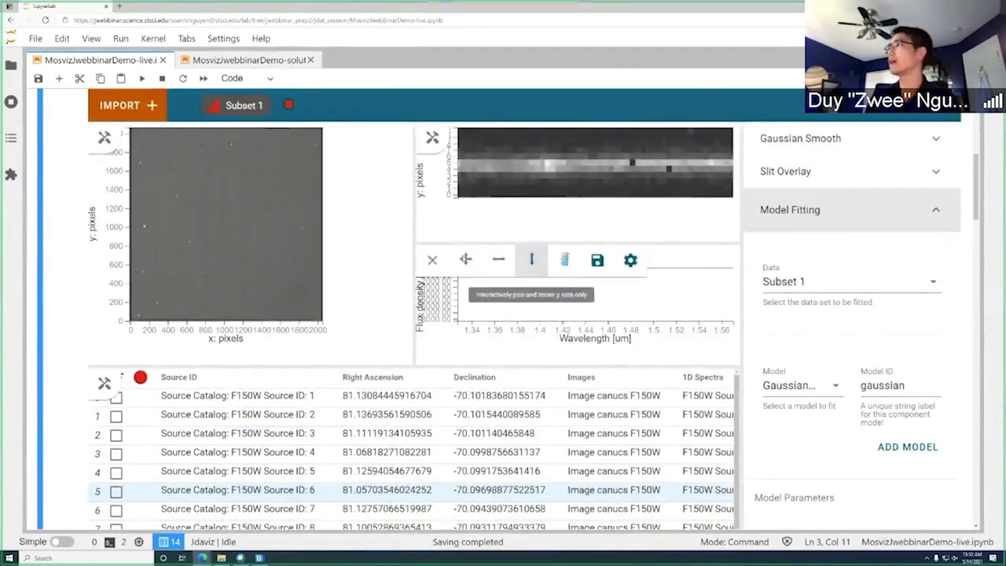
scroll(535, 272, up, 2)
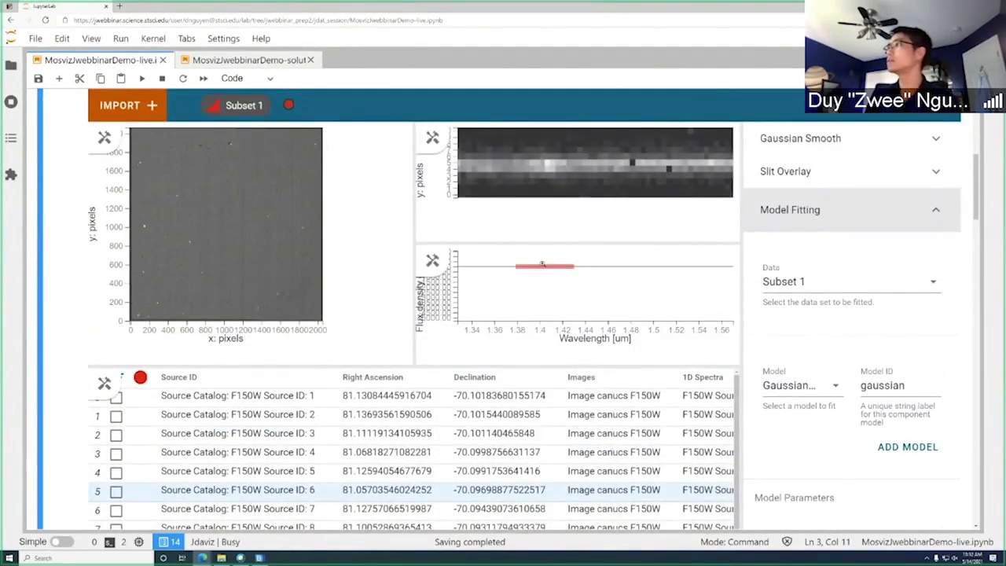
scroll(542, 264, up, 5)
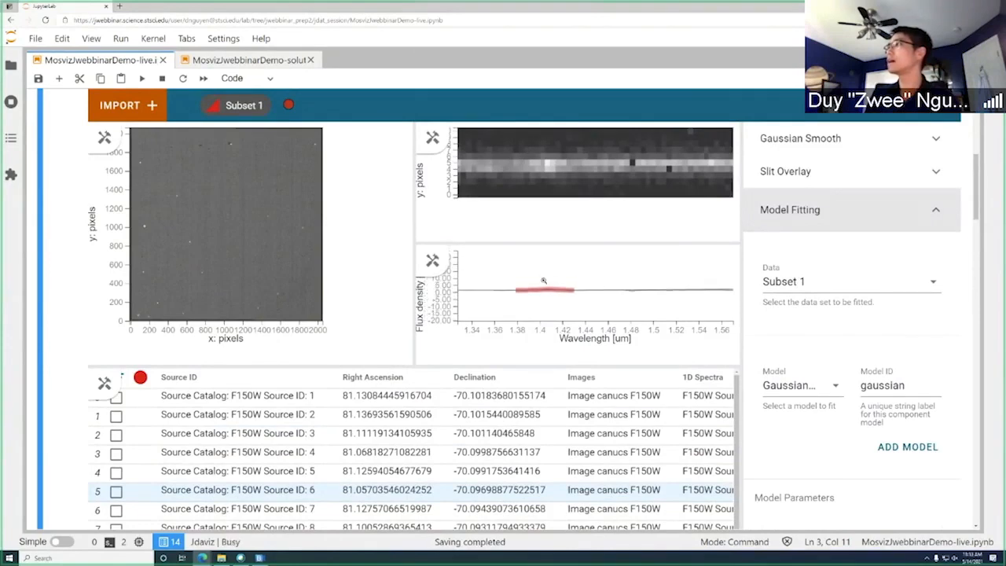
scroll(543, 280, up, 5)
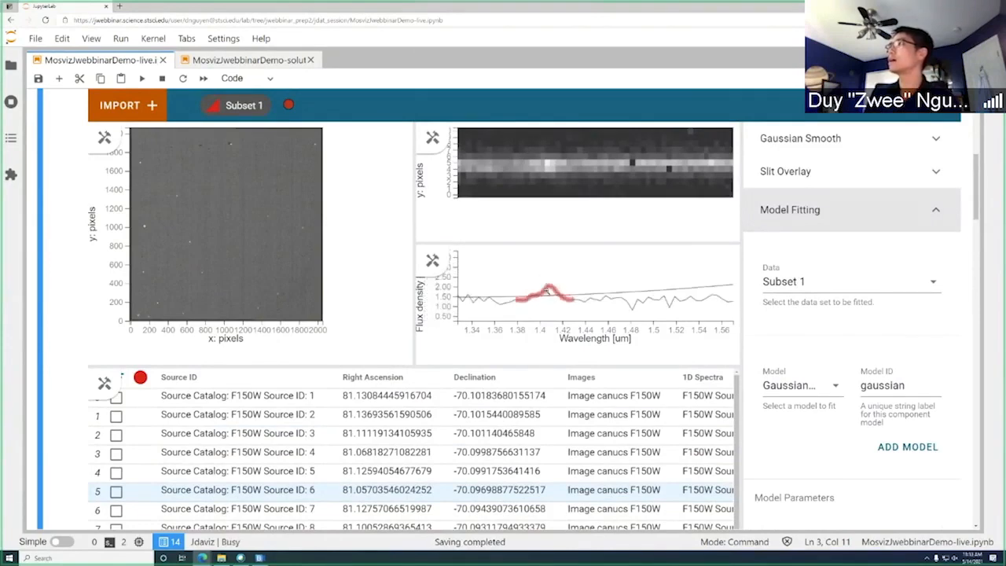
scroll(546, 291, up, 5)
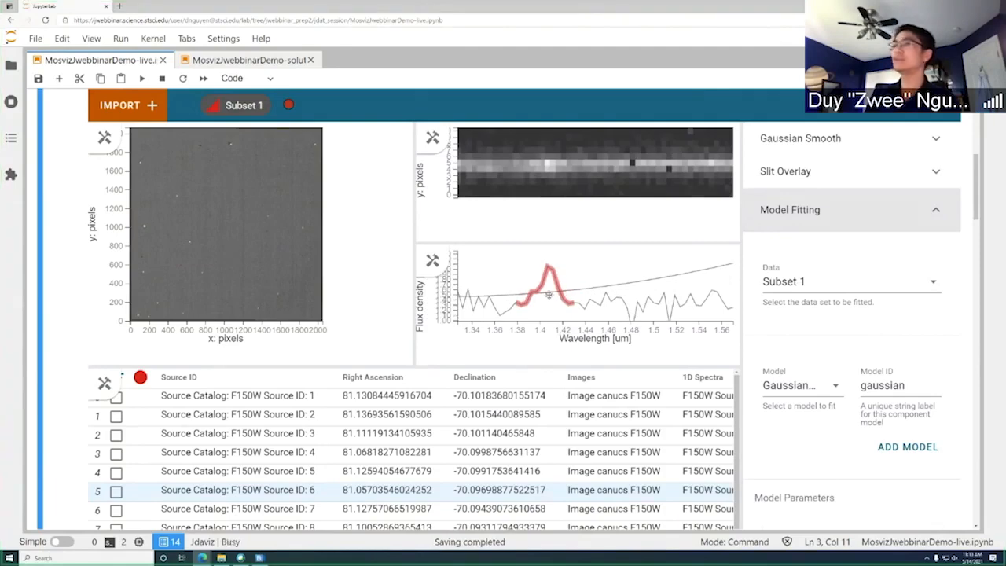
scroll(549, 295, up, 1)
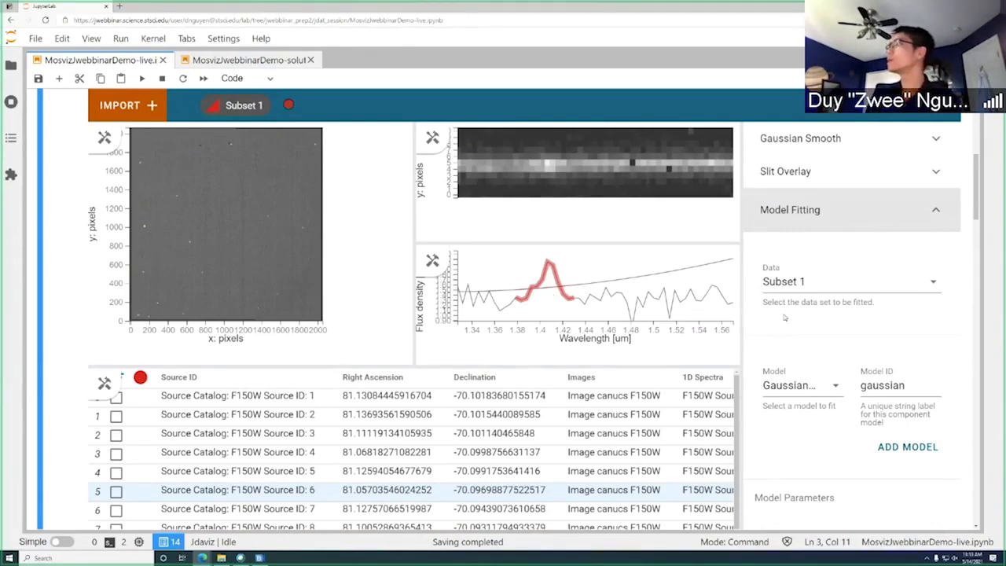
Set the initial amplitude of the constant model component to 1.4 MJy/sr
scroll(783, 318, down, 5)
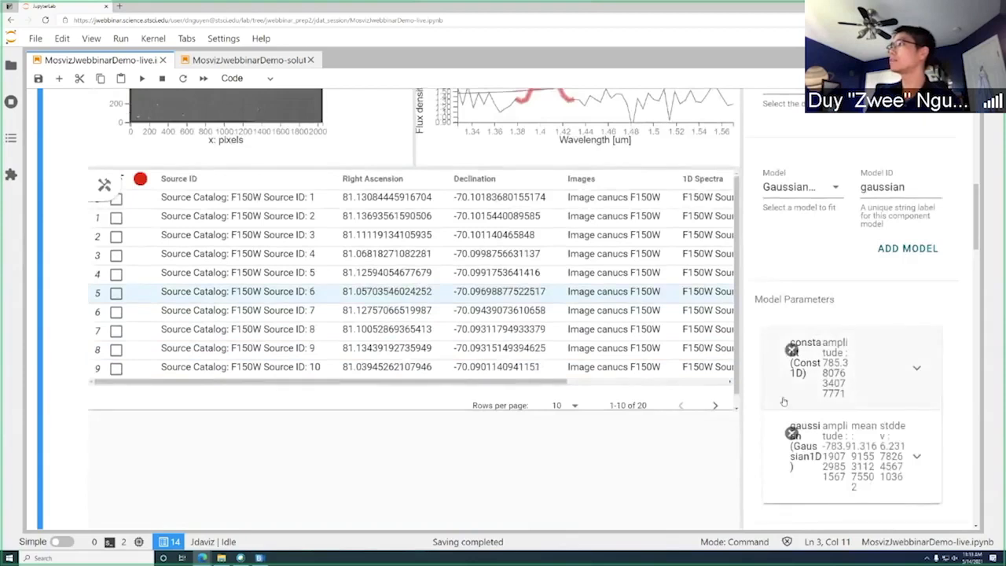
click(865, 378)
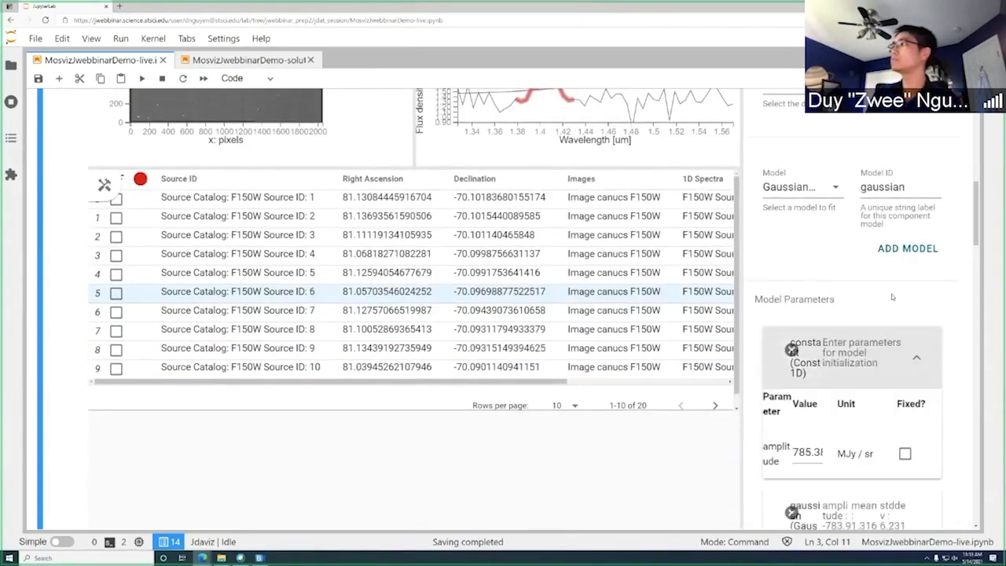
scroll(880, 287, down, 2)
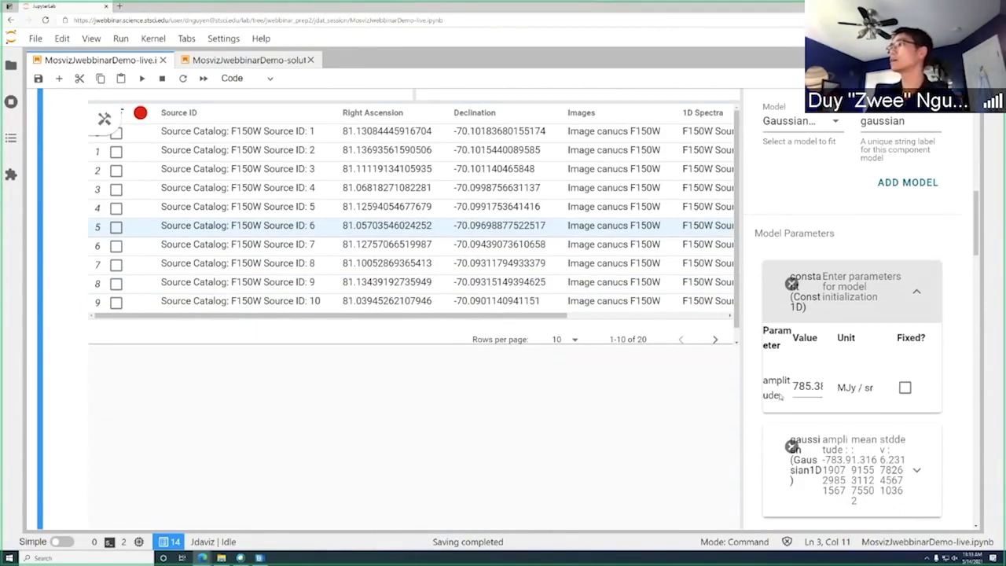
scroll(565, 337, up, 3)
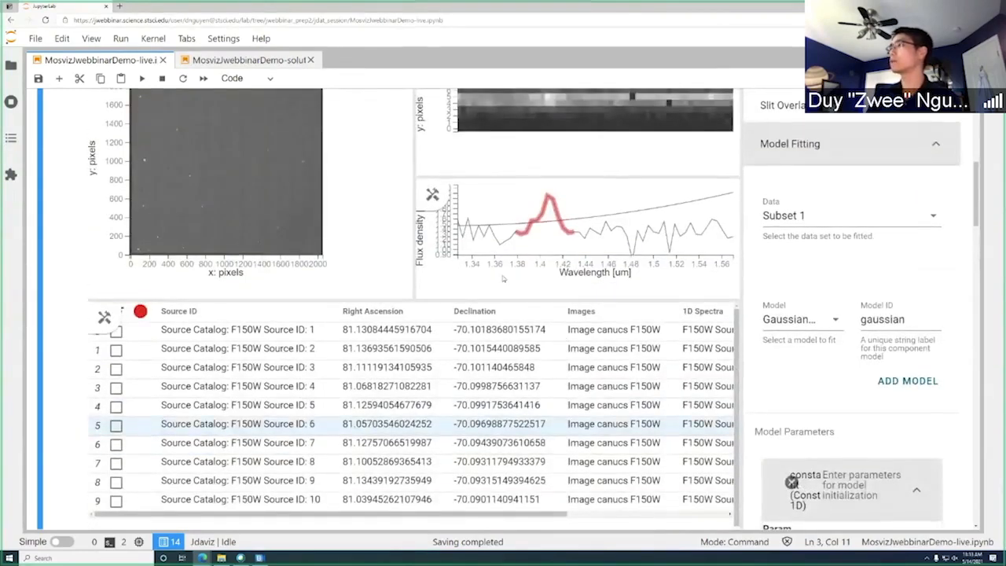
scroll(530, 231, up, 2)
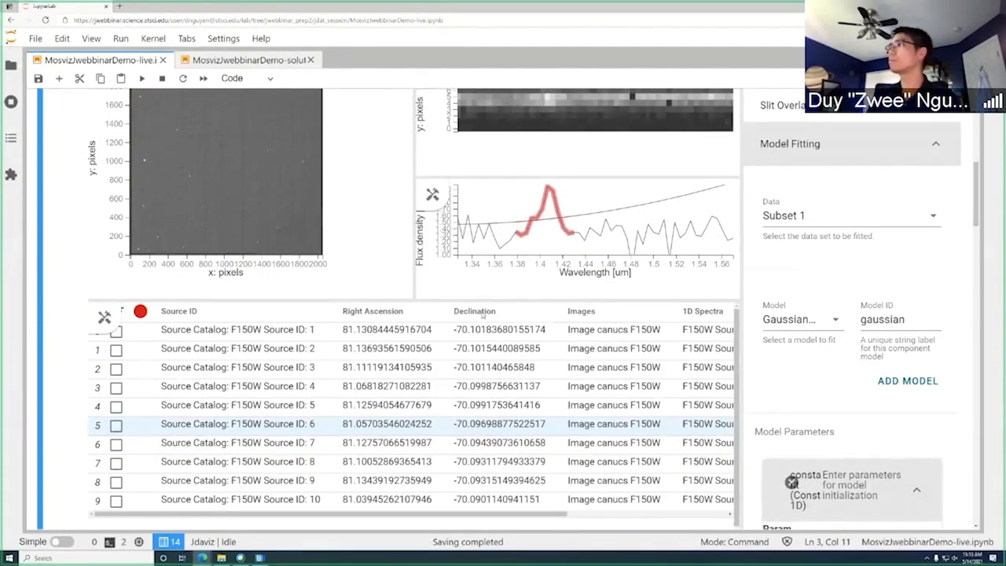
scroll(481, 317, down, 5)
scroll(831, 400, down, 5)
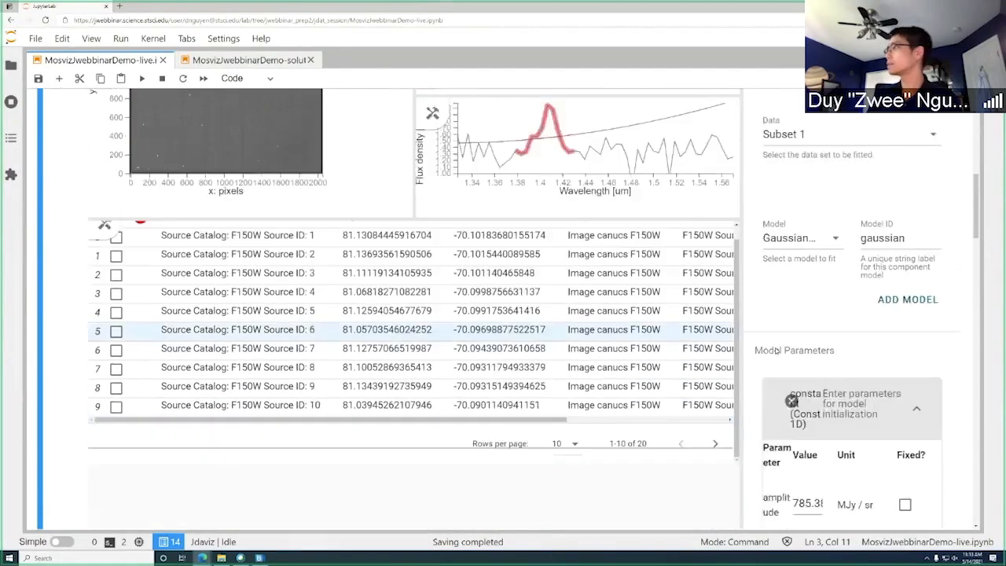
double_click(807, 386)
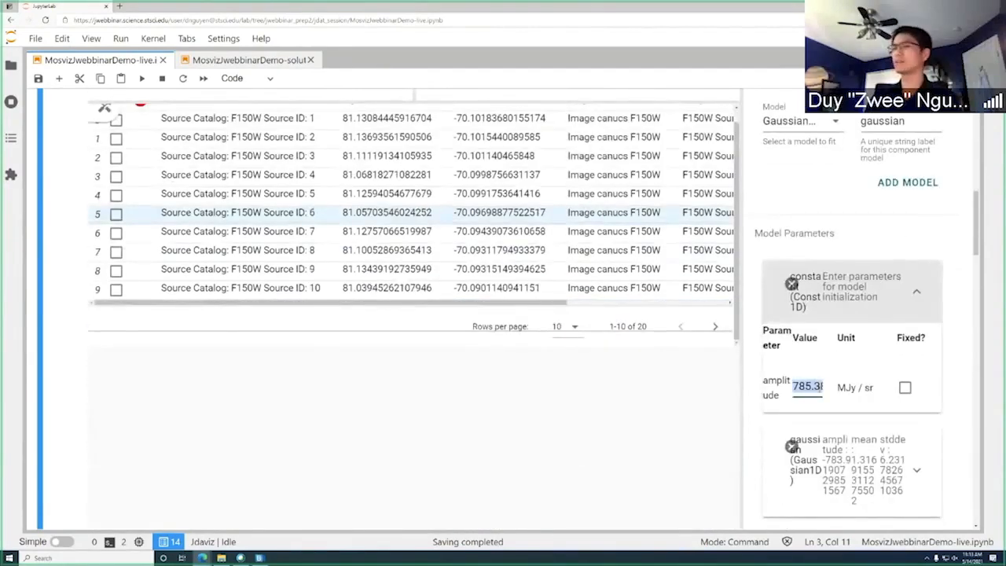
text(1)
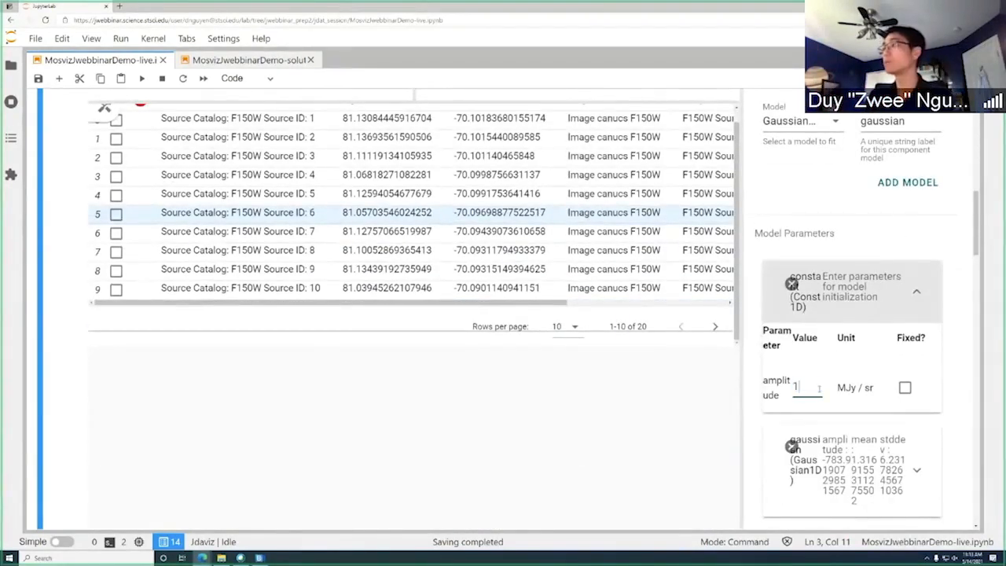
text(.4)
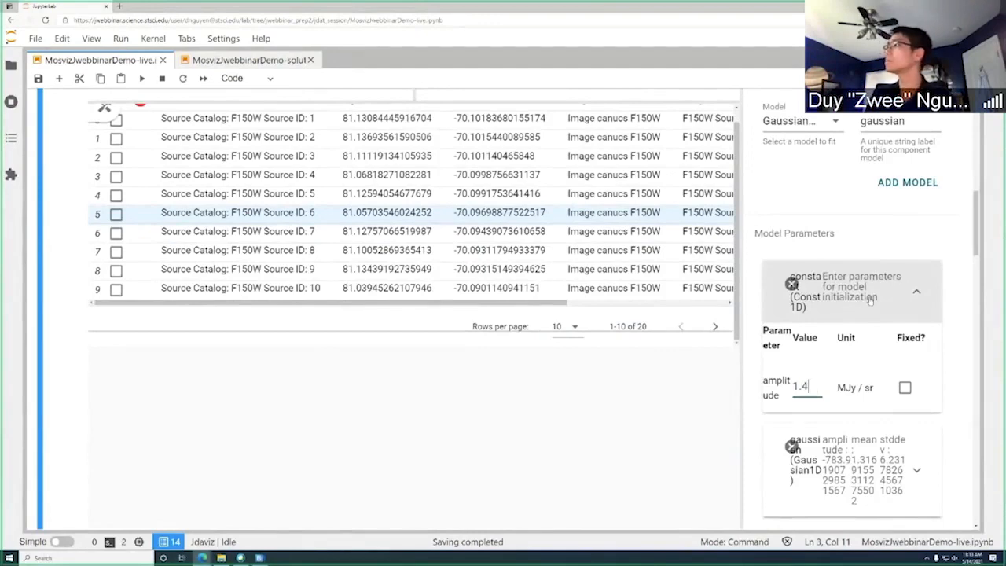
click(870, 299)
Set the initial amplitude of the gaussian model component to 0.6 MJy/sr
click(857, 366)
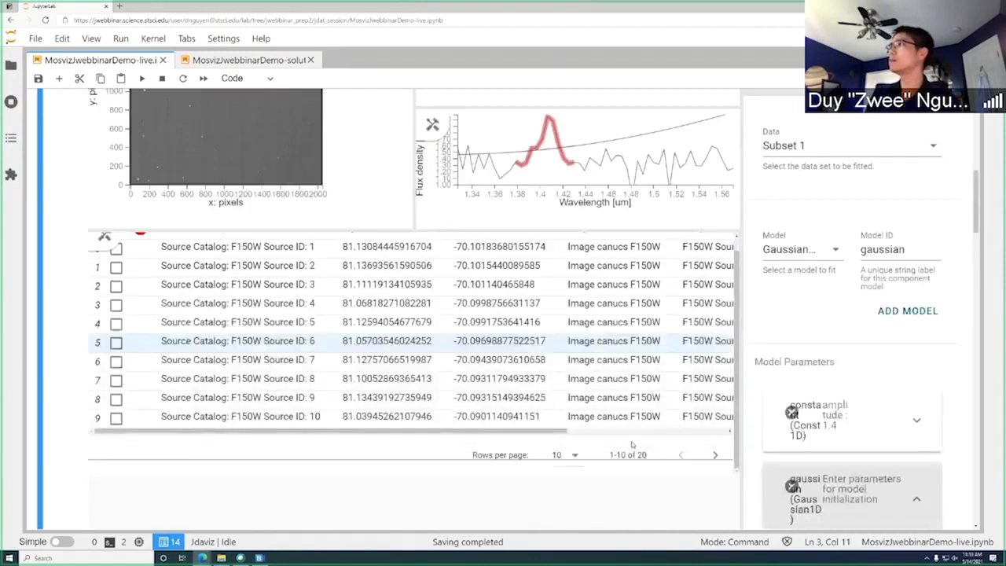
scroll(631, 440, up, 2)
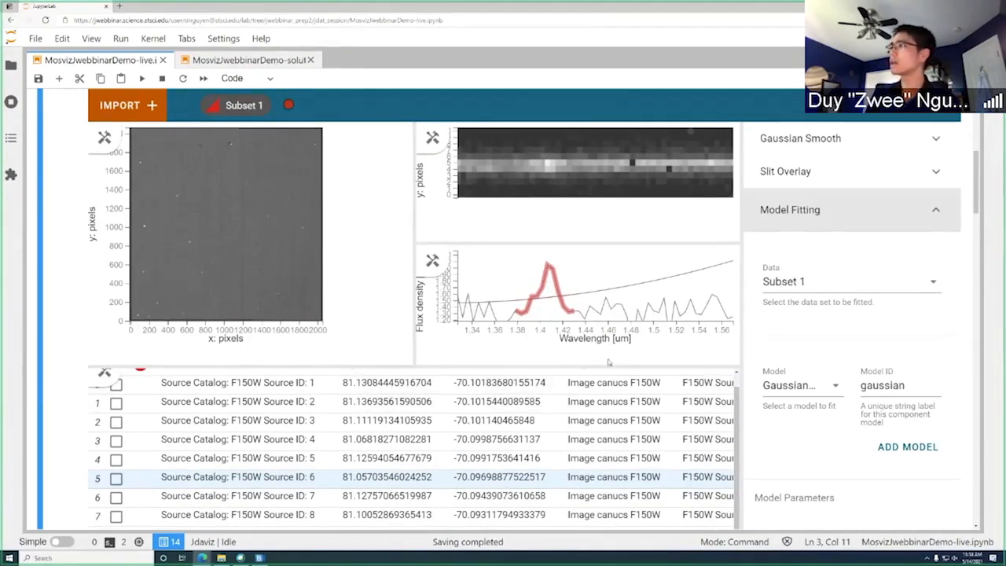
scroll(621, 361, down, 5)
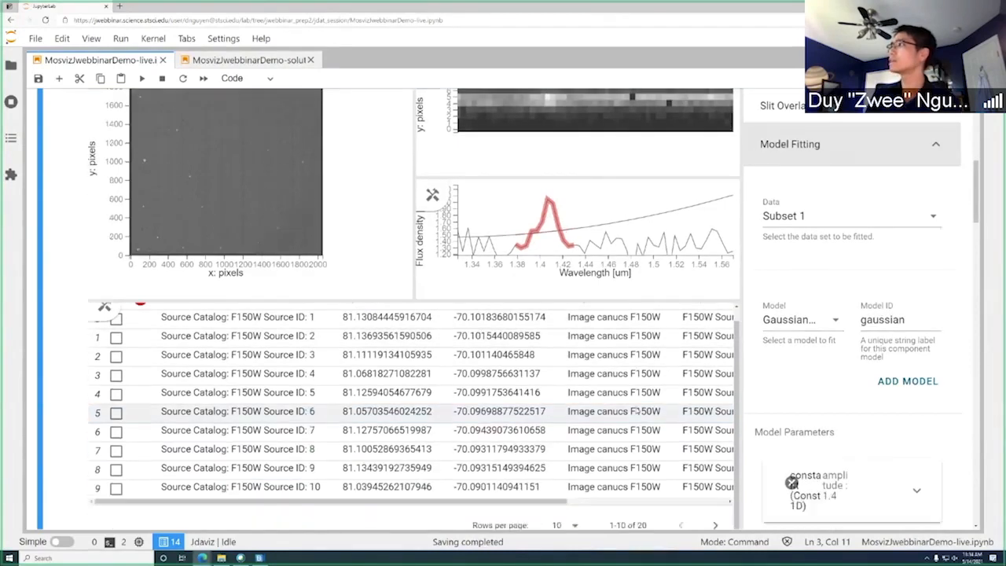
scroll(653, 413, down, 4)
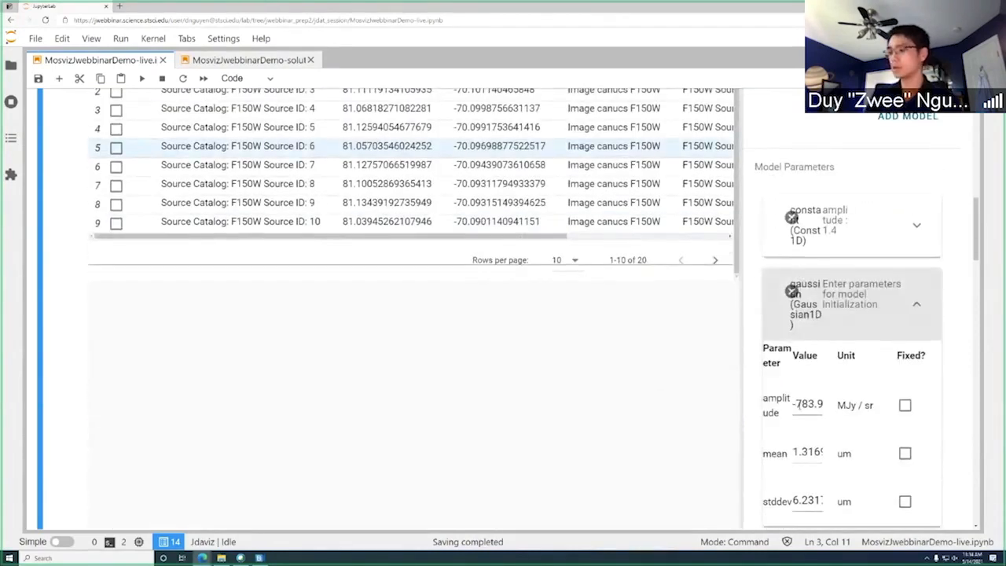
click(803, 404)
key(ctrl+a)
text(0)
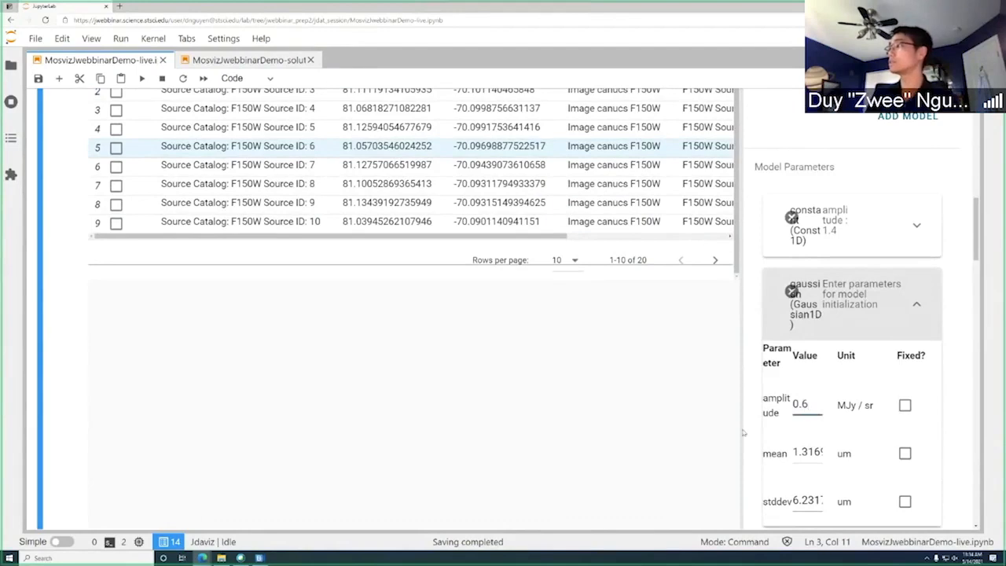
Set the gaussian component's initial mean to 1.4 um, matching the emission peak in the 1D spectrum
scroll(662, 449, up, 6)
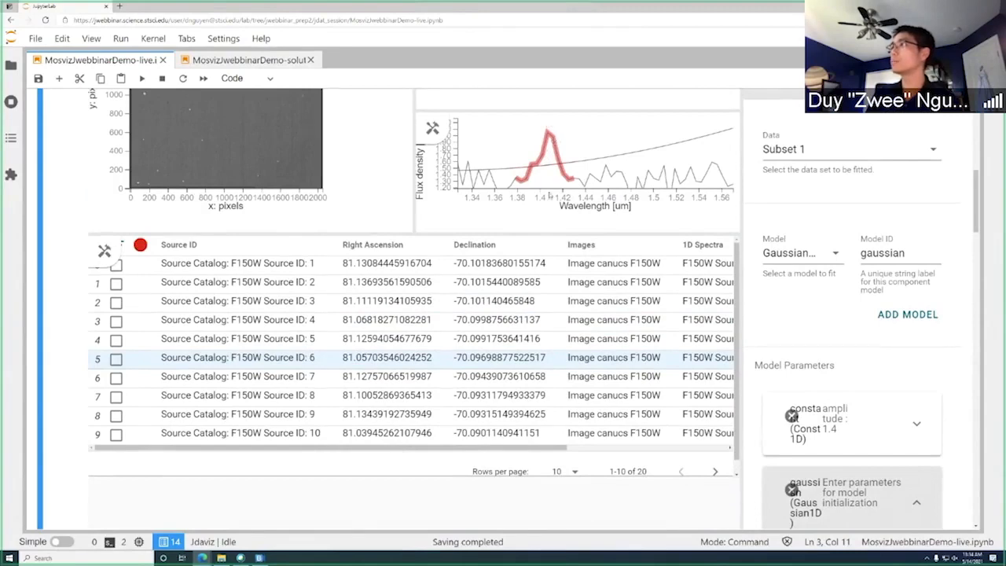
scroll(563, 481, down, 4)
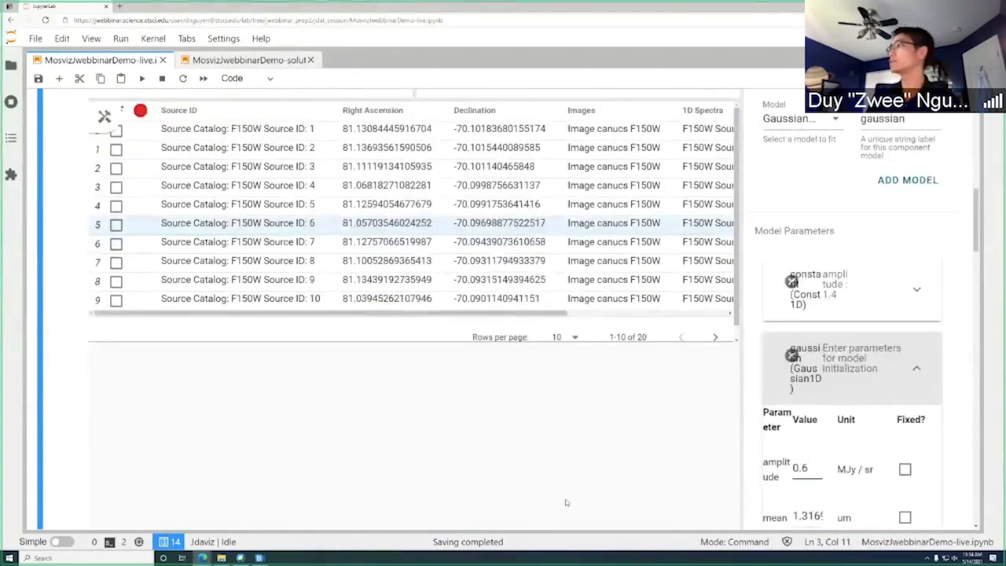
scroll(566, 502, down, 2)
double_click(810, 389)
text(1.4)
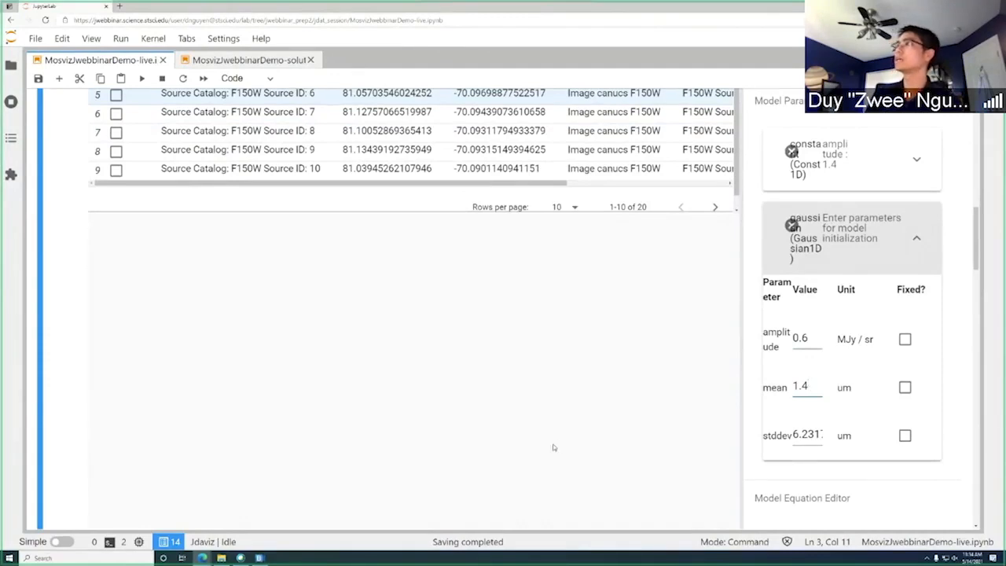
Set the gaussian component's initial standard deviation to 0.005 um
scroll(554, 447, up, 8)
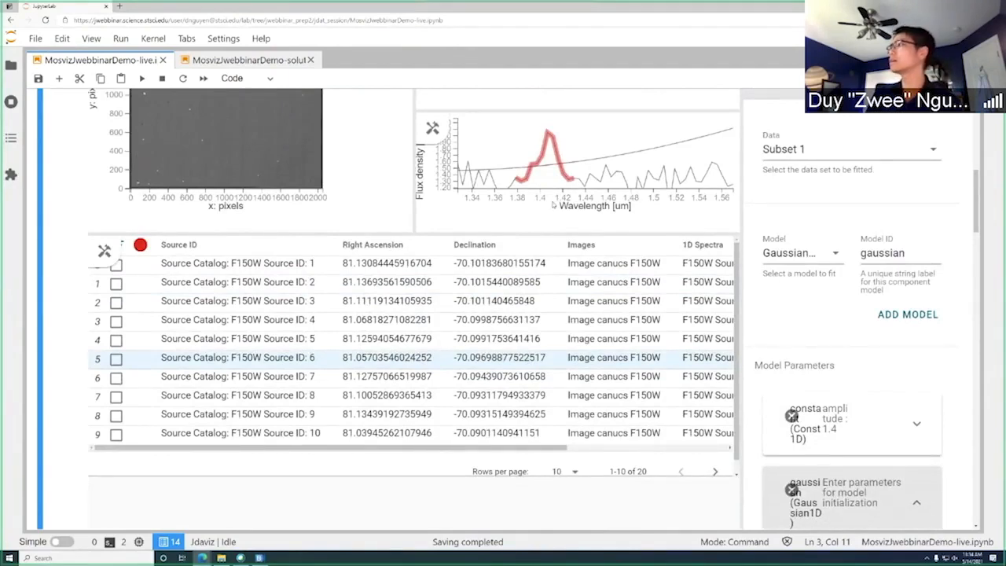
scroll(553, 206, down, 6)
double_click(805, 499)
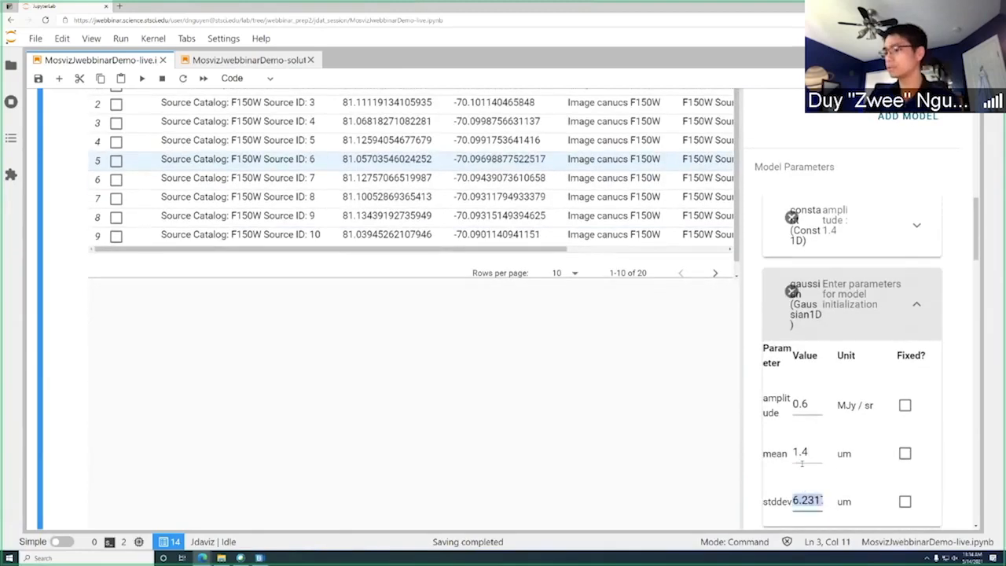
text(00)
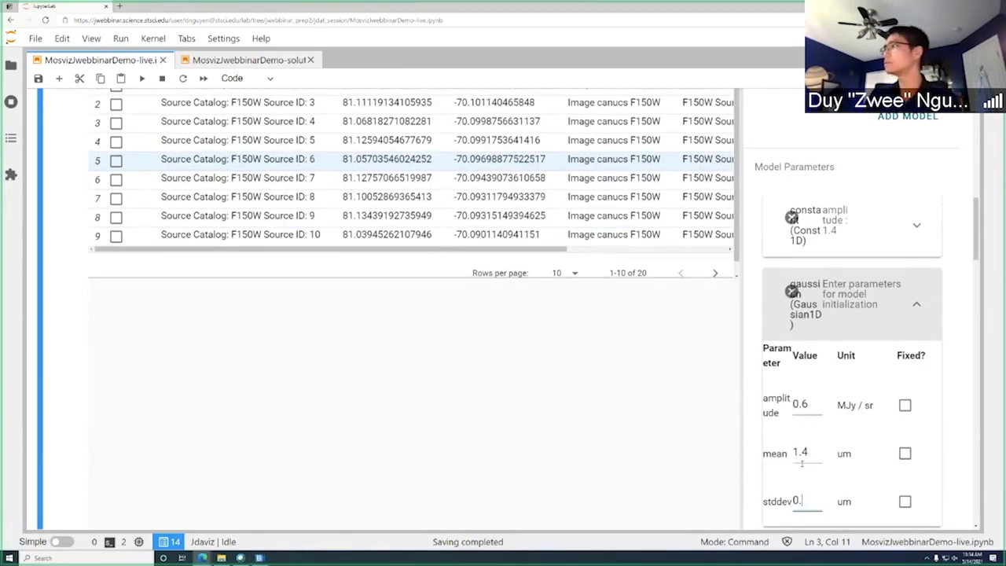
text(005)
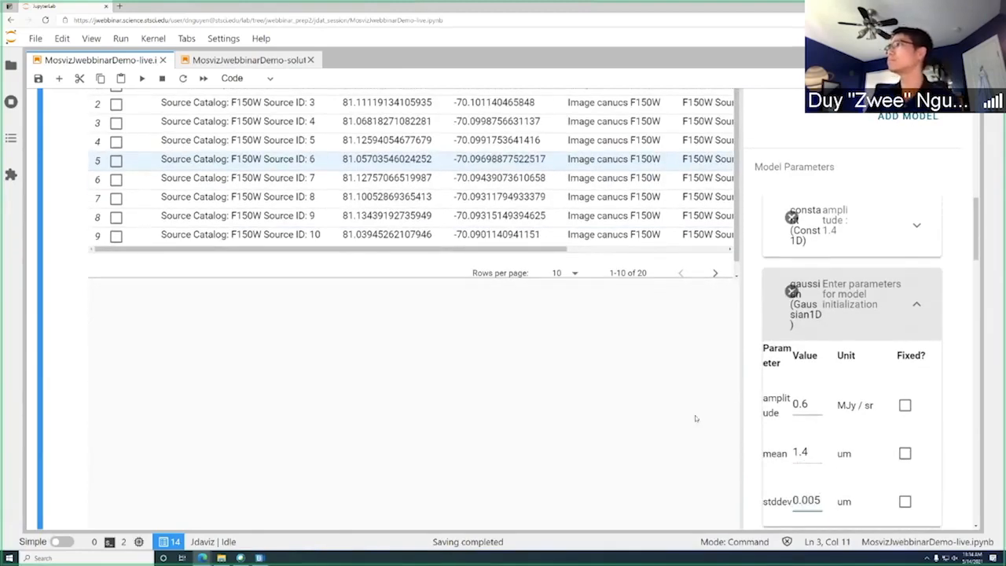
Collapse the gaussian parameters and rerun the "constant + gaussian" fit with the model label Model
scroll(695, 418, up, 6)
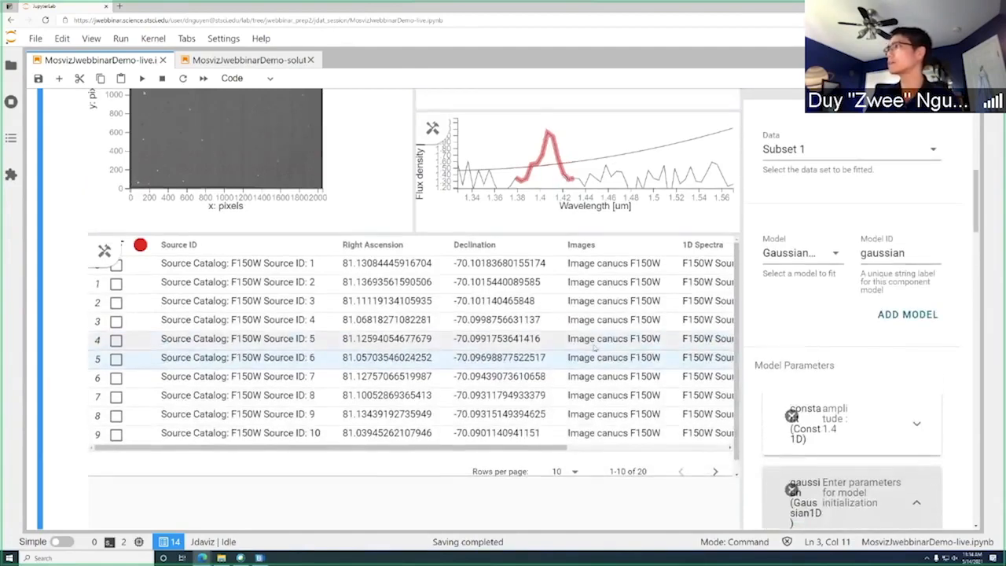
scroll(563, 516, down, 1)
scroll(564, 519, down, 4)
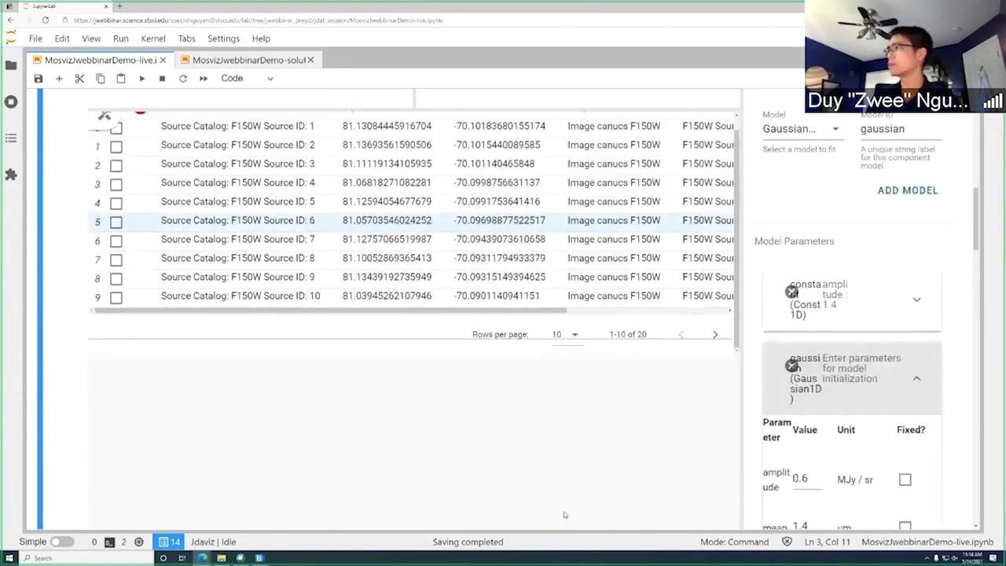
scroll(565, 503, down, 2)
click(881, 328)
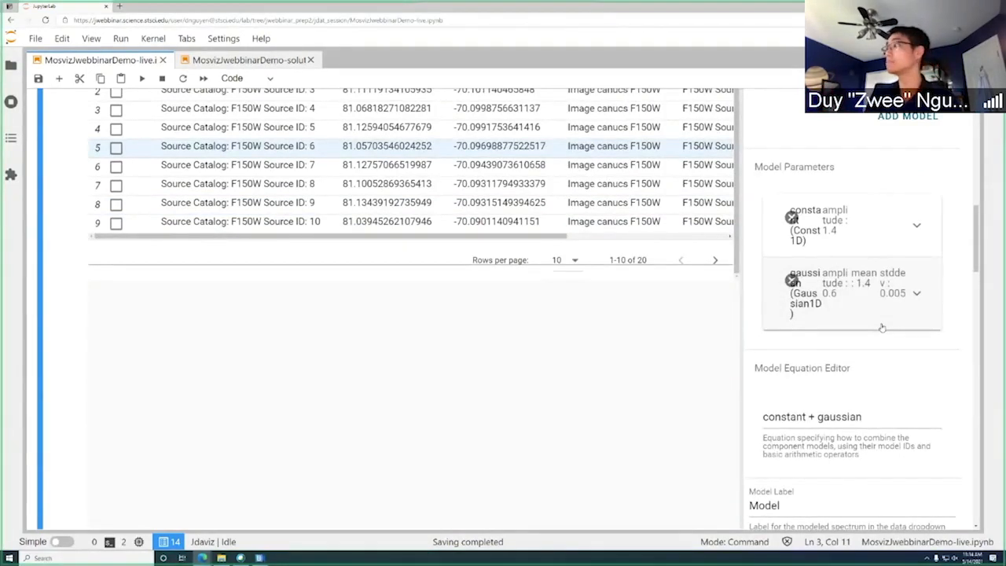
scroll(881, 328, down, 3)
click(851, 434)
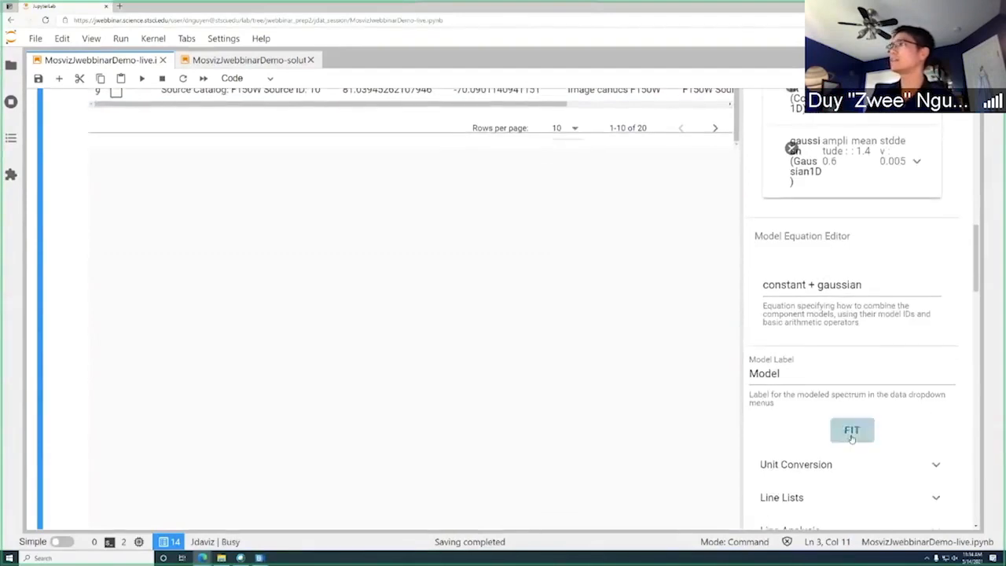
Rescale the 1D spectrum's flux axis around the emission line to compare the new fitted curve with the data
scroll(574, 454, up, 4)
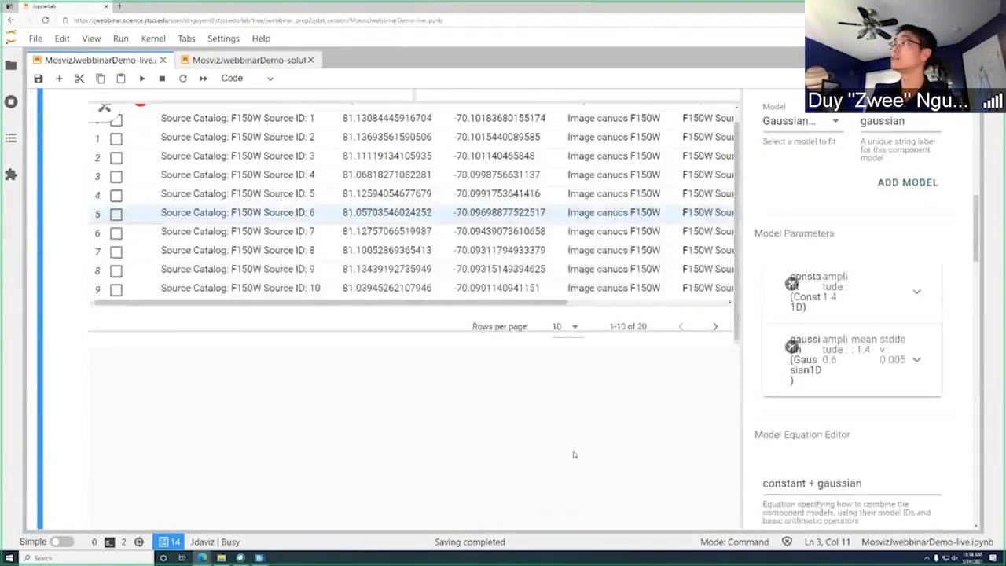
scroll(574, 454, up, 4)
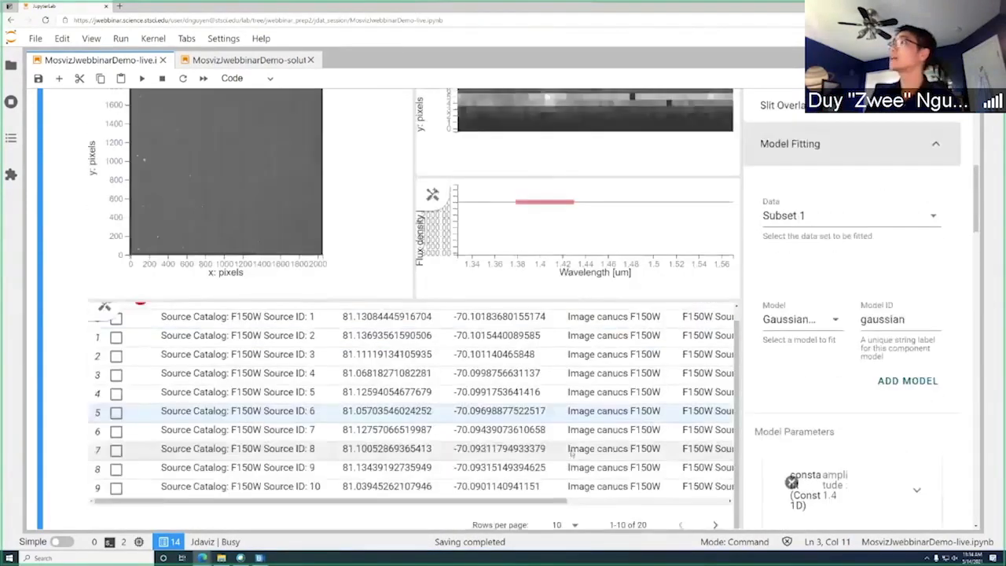
click(449, 200)
scroll(540, 201, up, 1)
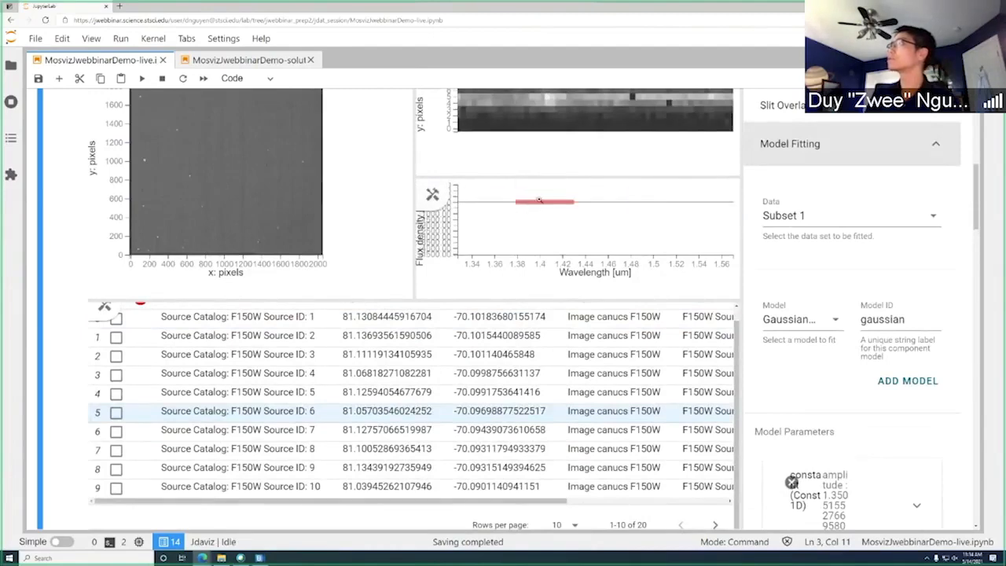
scroll(539, 200, up, 10)
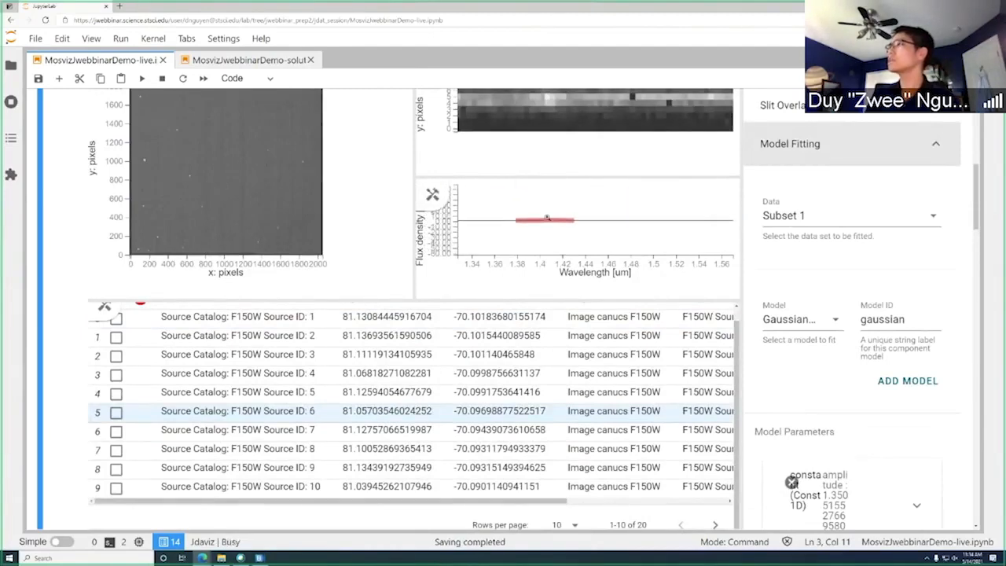
scroll(547, 218, down, 10)
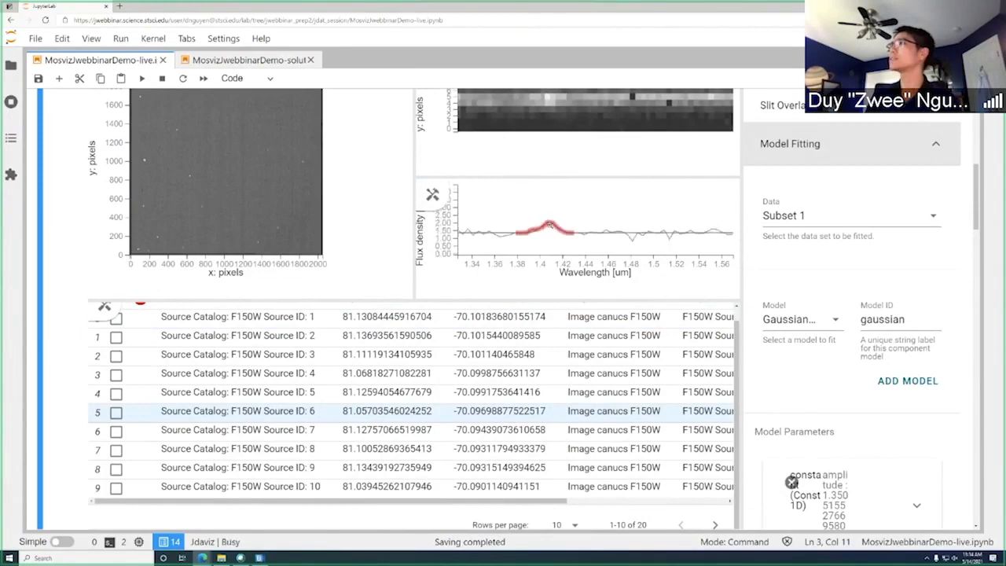
scroll(550, 228, down, 5)
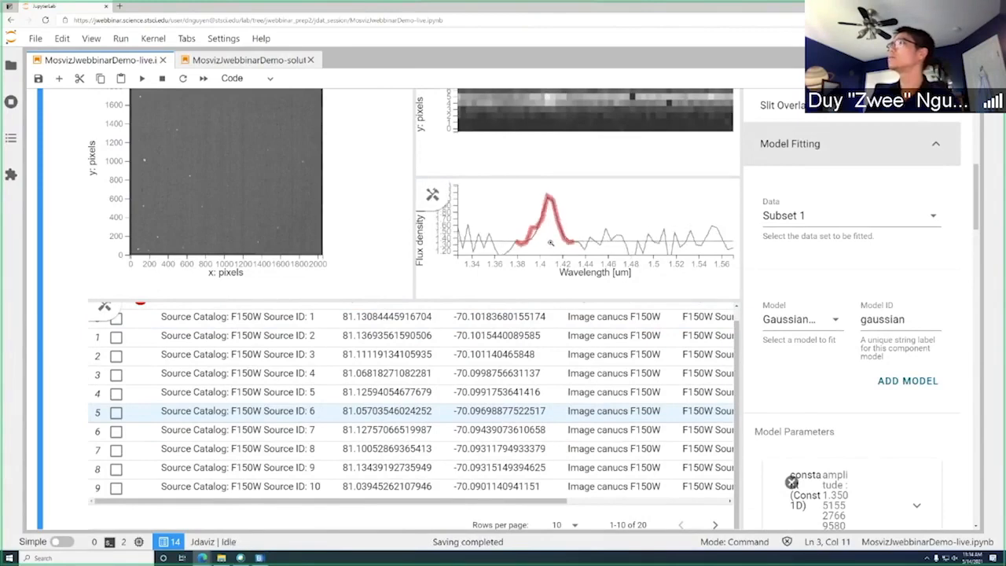
Recolour the Model layer in the 1D spectrum viewer to blue, about RGB 0, 48, 216
mouse_move(432, 195)
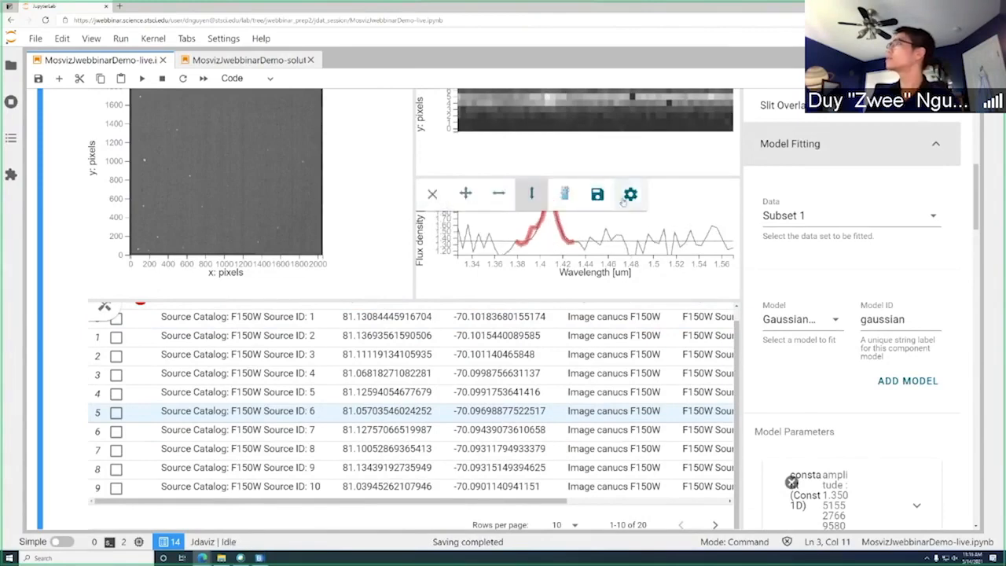
click(630, 193)
click(742, 258)
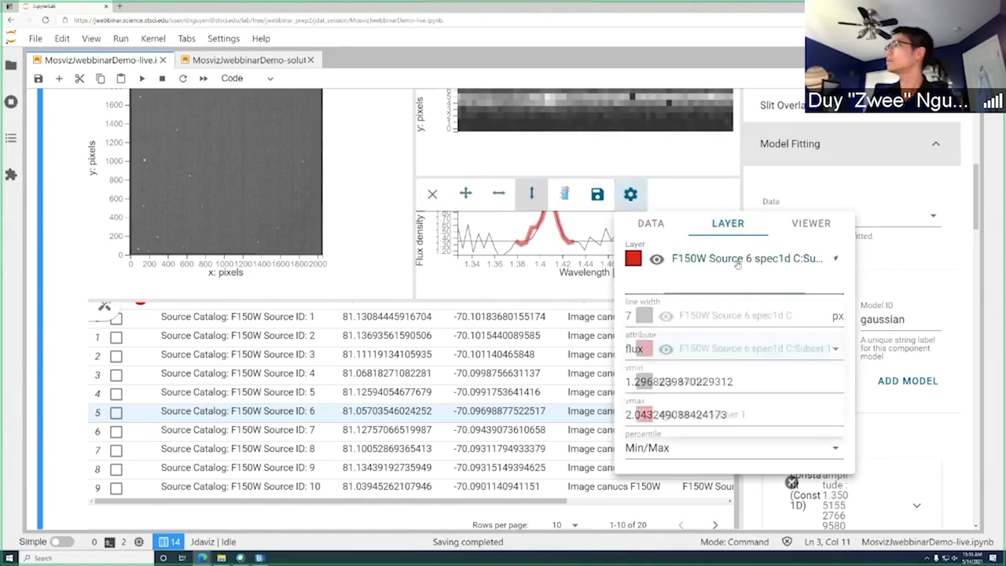
click(691, 381)
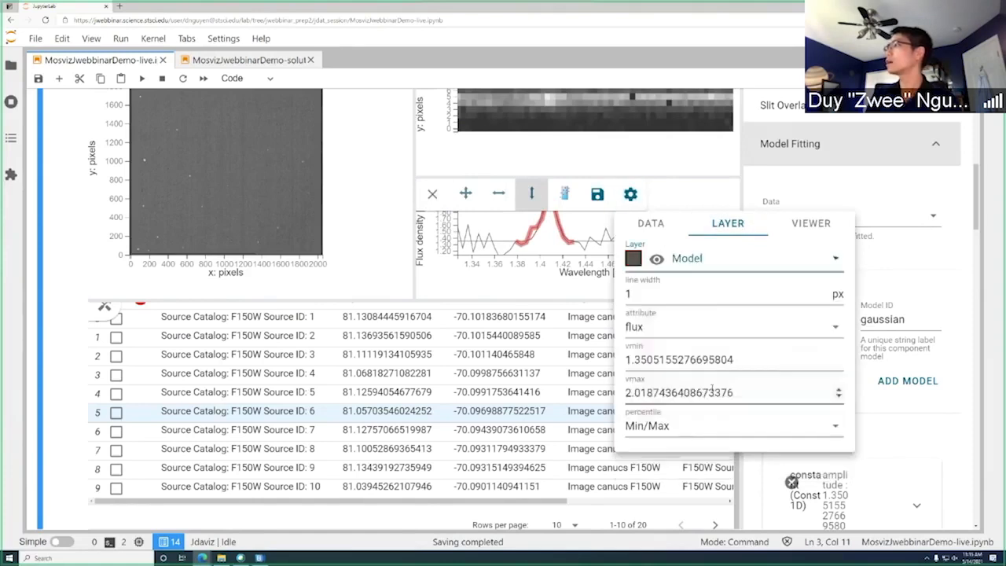
click(633, 257)
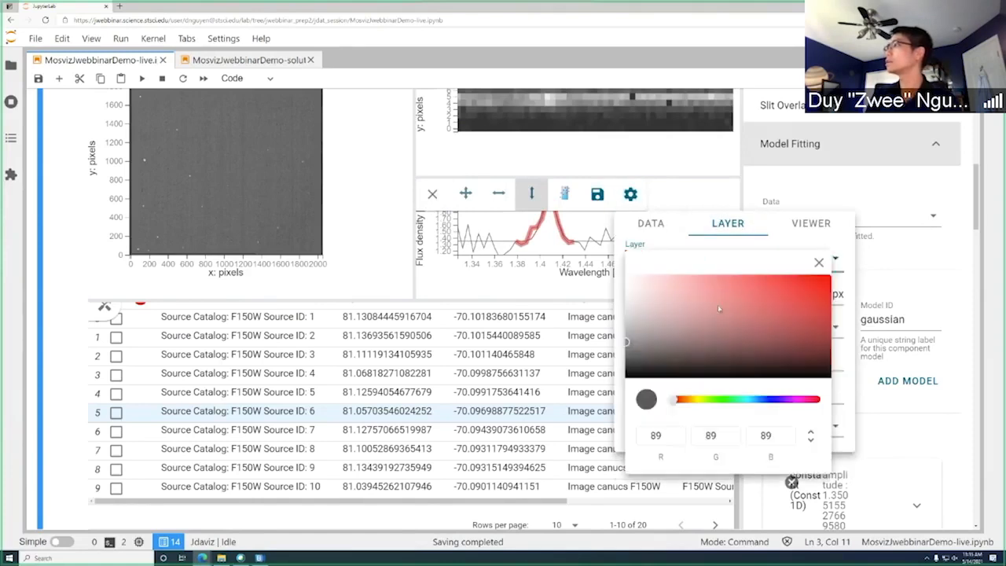
click(766, 400)
drag(689, 352, 830, 291)
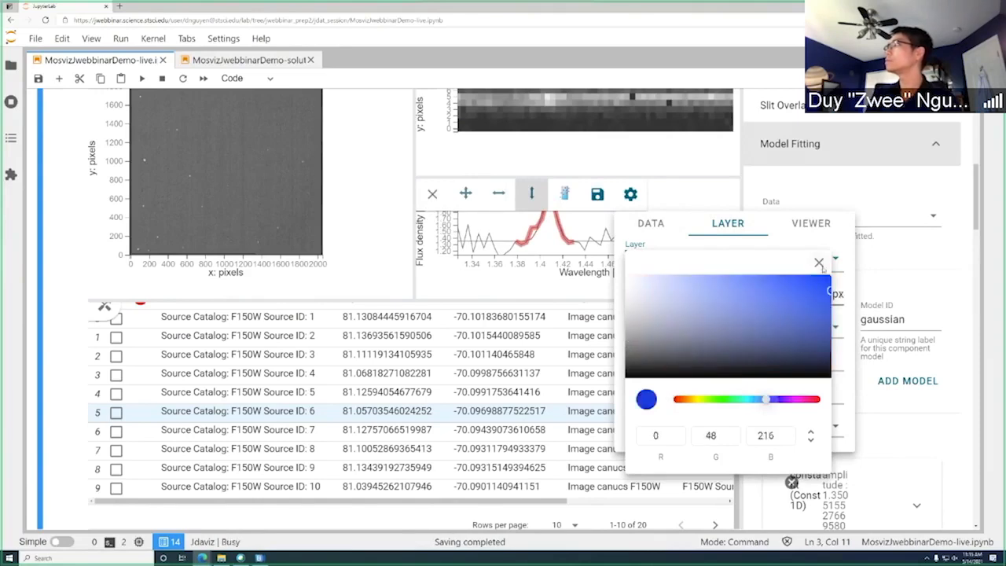
click(818, 263)
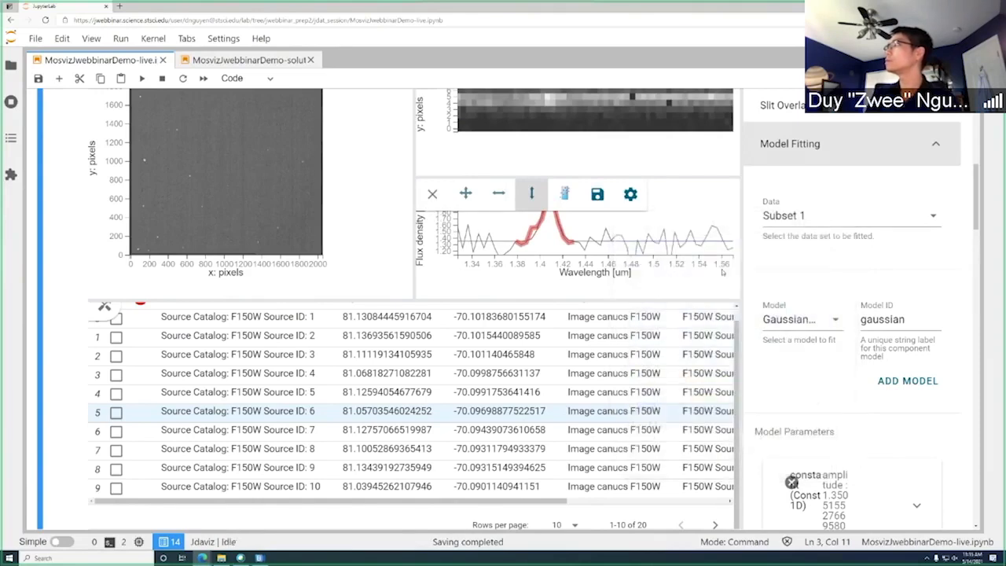
Set the Model layer's line width to 5 px in the 1D spectrum viewer
click(630, 194)
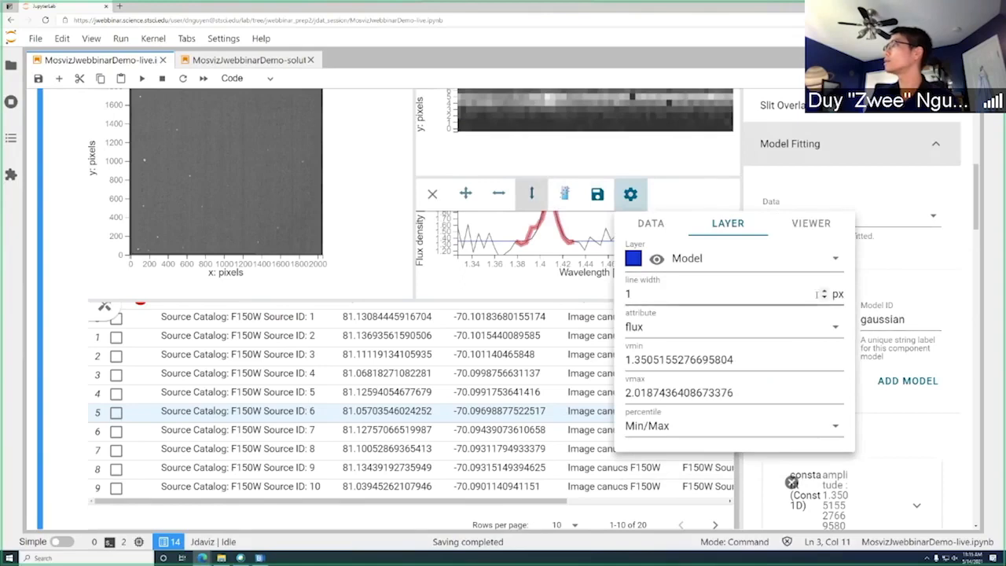
double_click(824, 290)
double_click(824, 291)
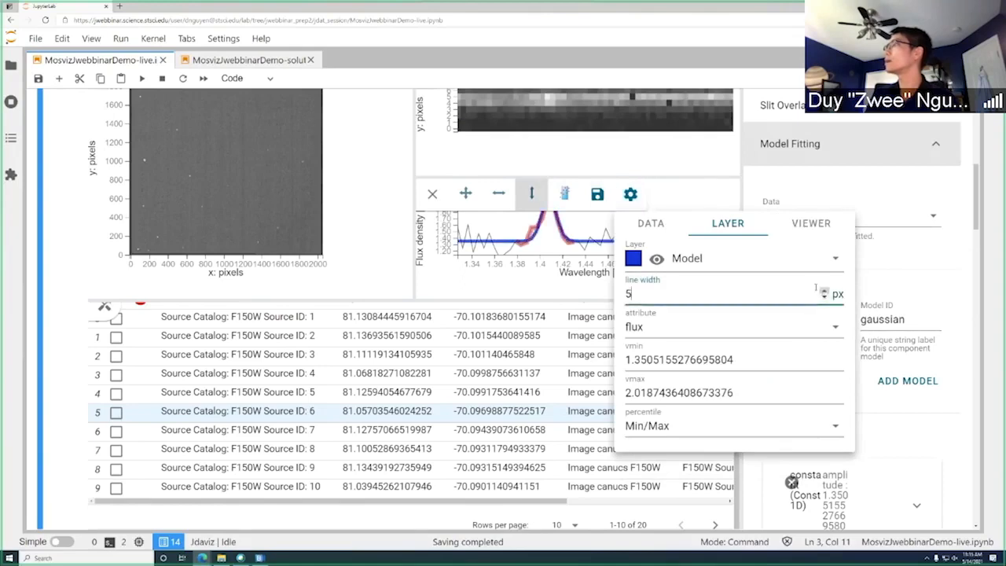
click(634, 197)
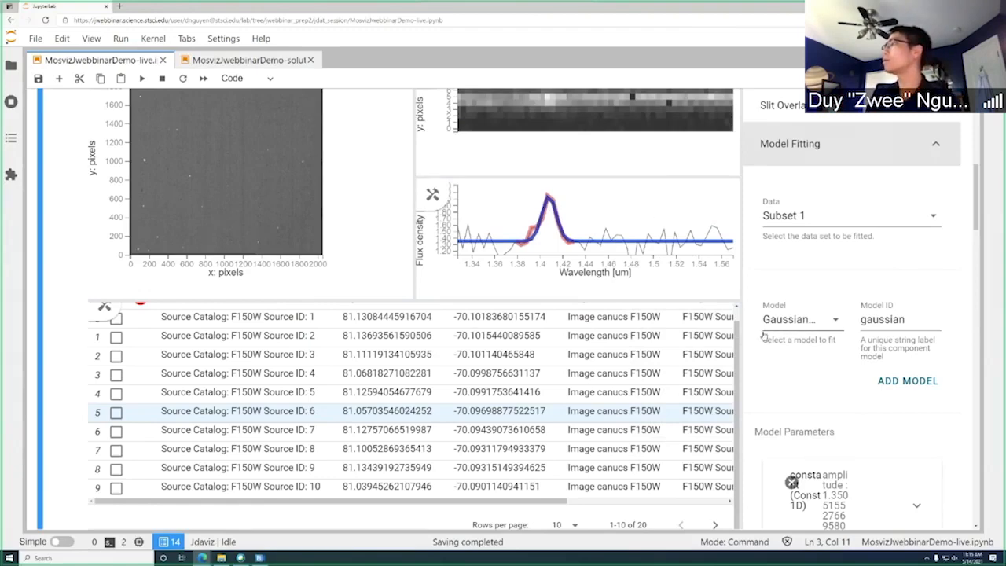
Review the fitted parameter values of the constant and gaussian components in the model parameters
scroll(766, 334, down, 3)
scroll(766, 334, down, 1)
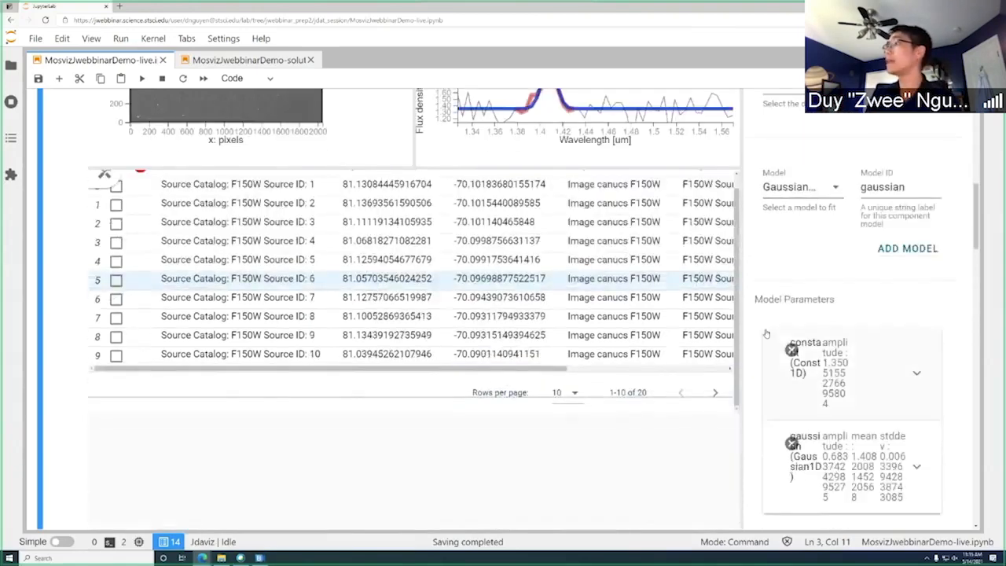